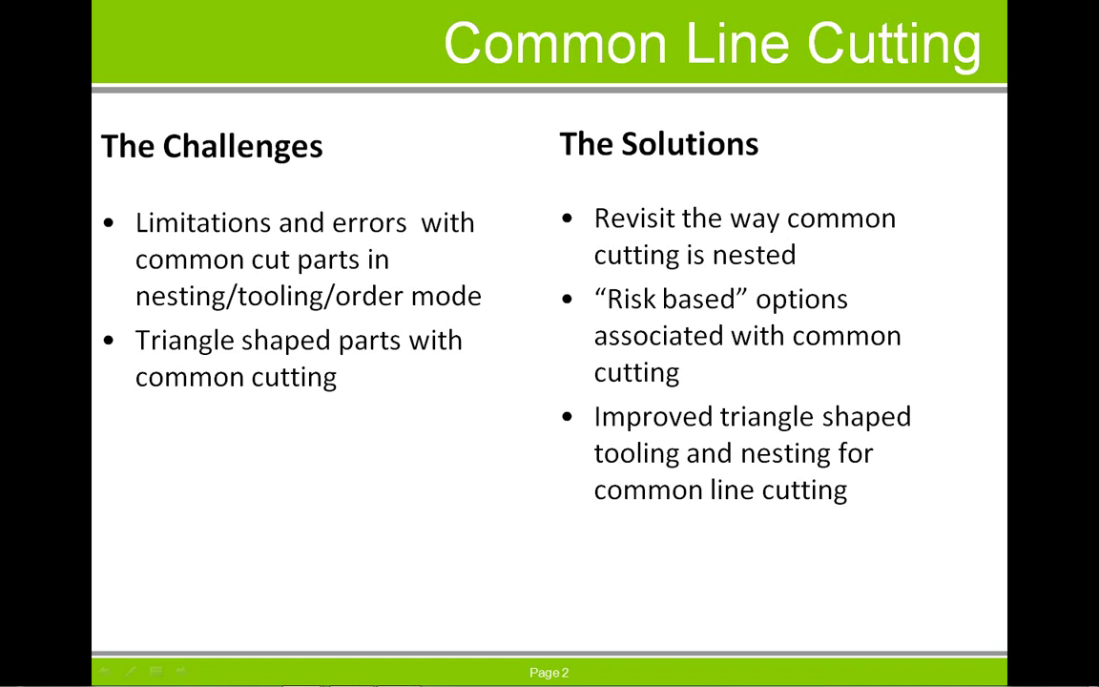
# Advance the slideshow to the Common Cutting slide.
pyautogui.press('Right')
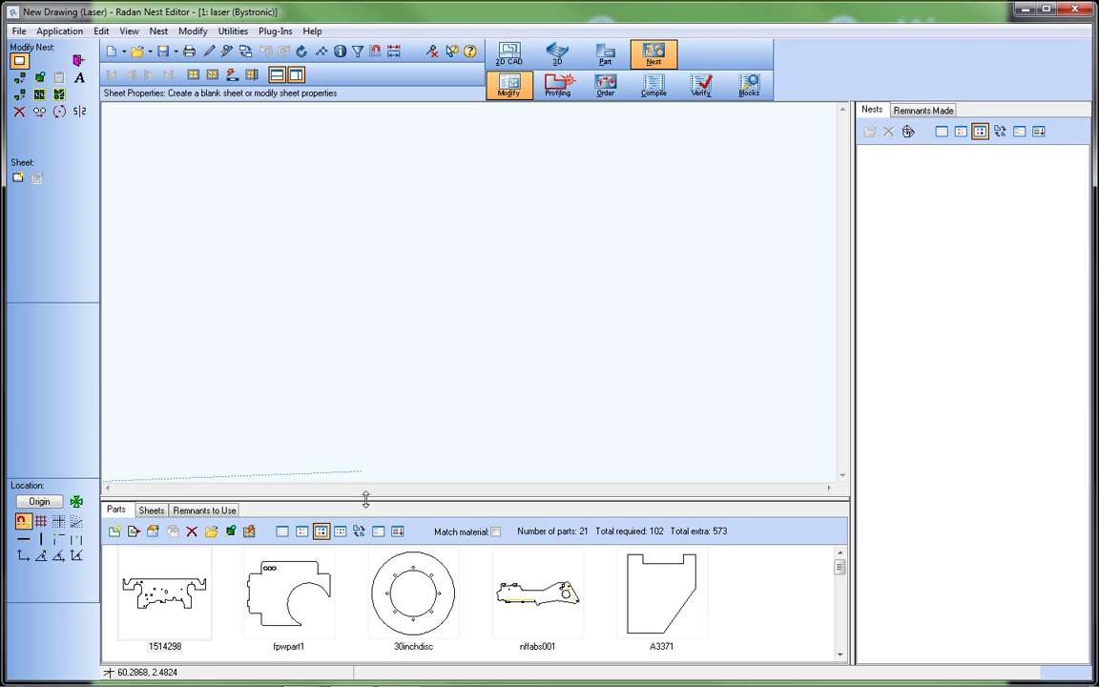
# Resize the panel splitters to enlarge the parts list and give the sheet view more room.
pyautogui.moveTo(368, 495); pyautogui.dragTo(375, 146)
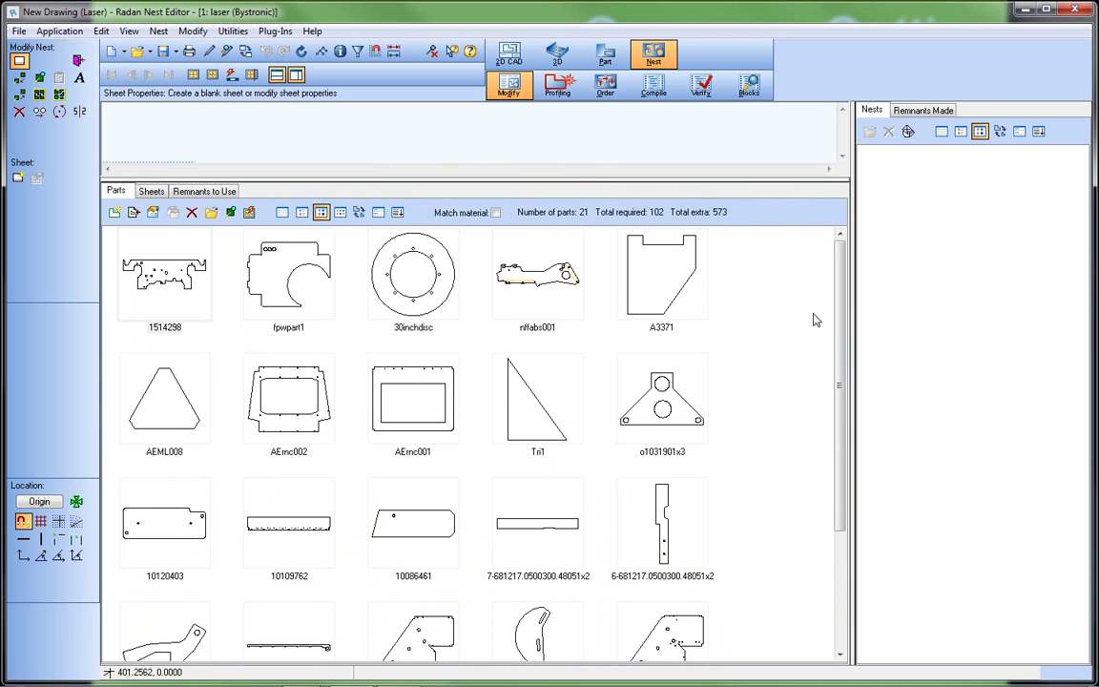
pyautogui.moveTo(836, 332); pyautogui.dragTo(830, 300)
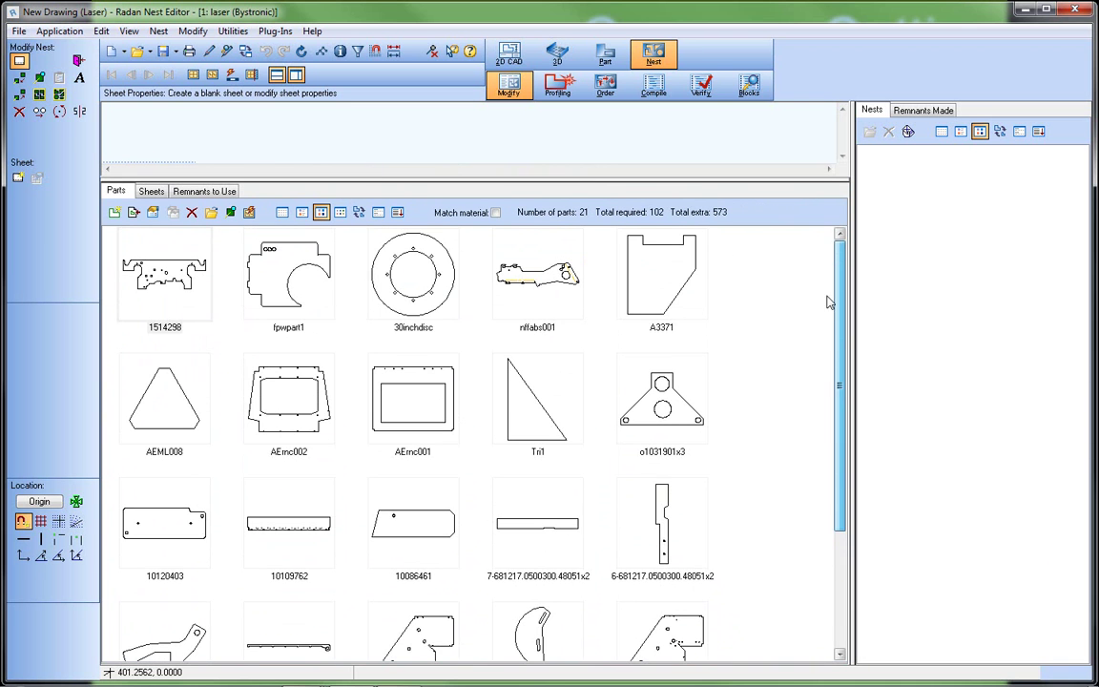
pyautogui.moveTo(588, 177); pyautogui.dragTo(593, 464)
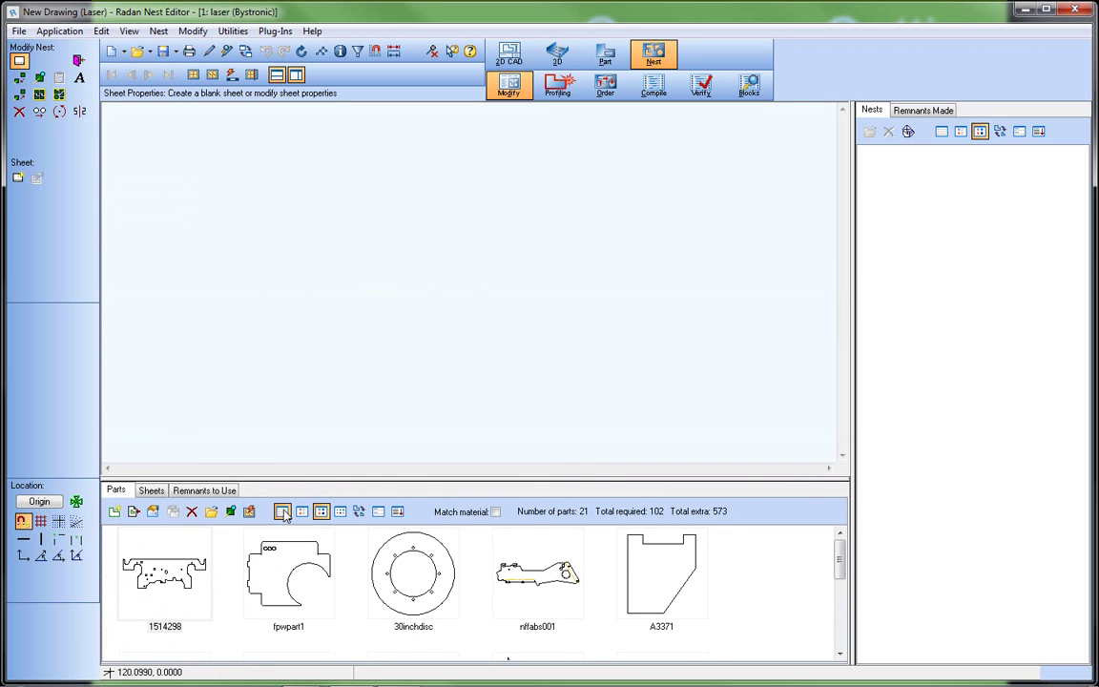
# Show the parts as a detailed table and start nesting the required parts.
pyautogui.click(282, 513)
pyautogui.moveTo(283, 479); pyautogui.dragTo(282, 509)
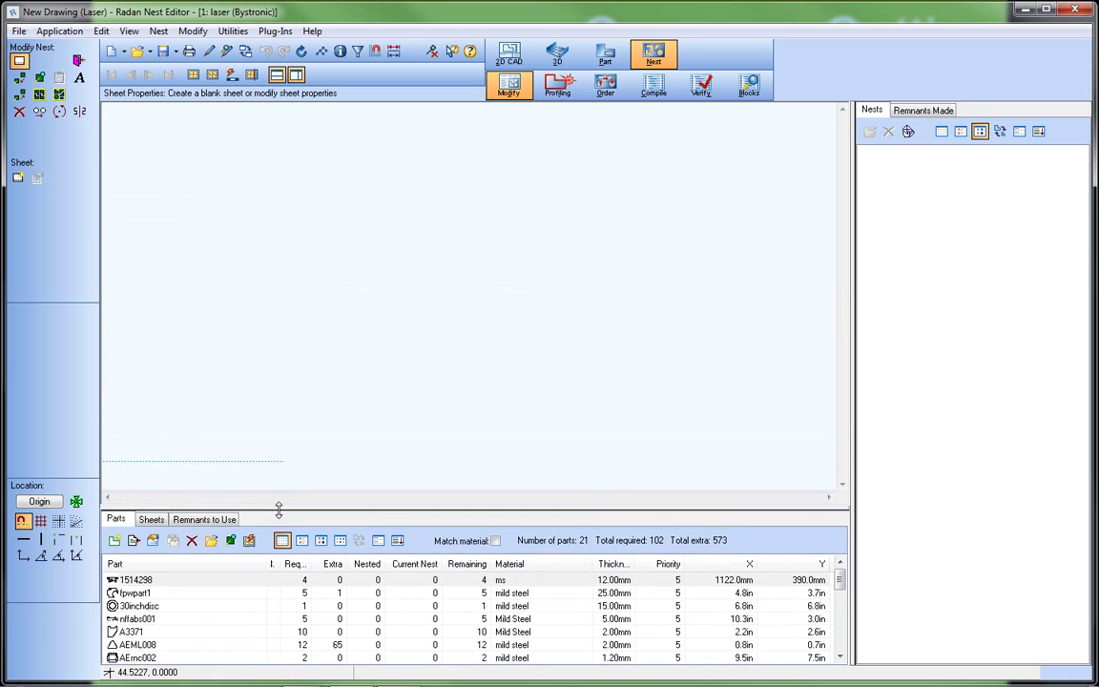
pyautogui.click(249, 543)
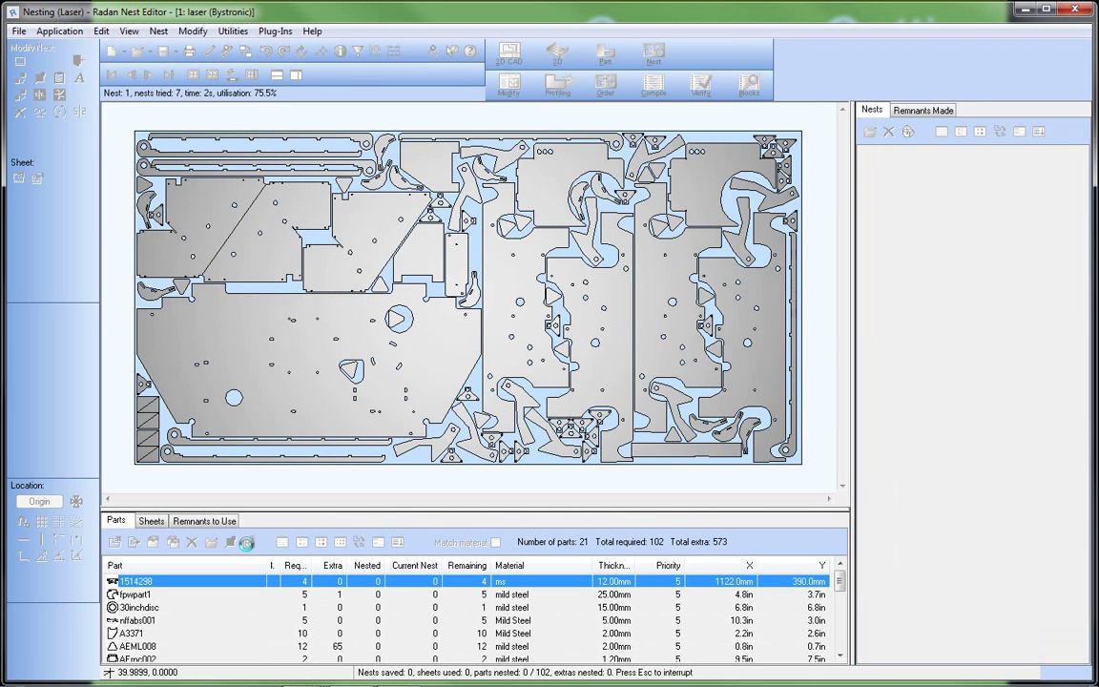
# Accept the finished nest, dismiss the summary, and open nest P2 JOB NAME.
pyautogui.click(565, 399)
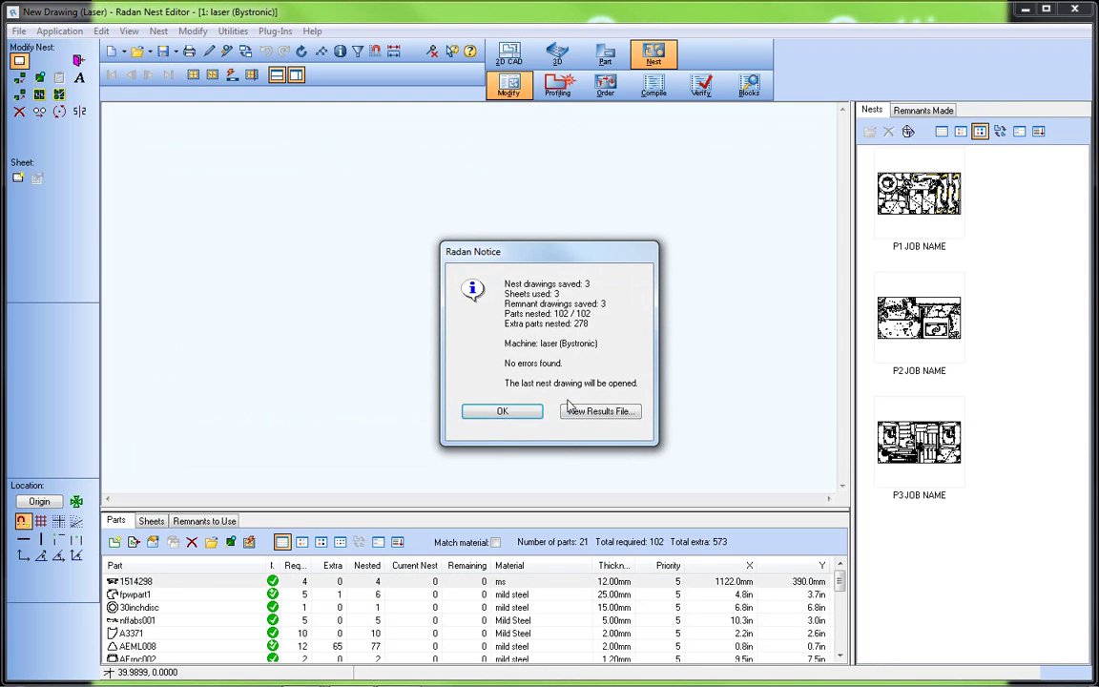
pyautogui.click(523, 410)
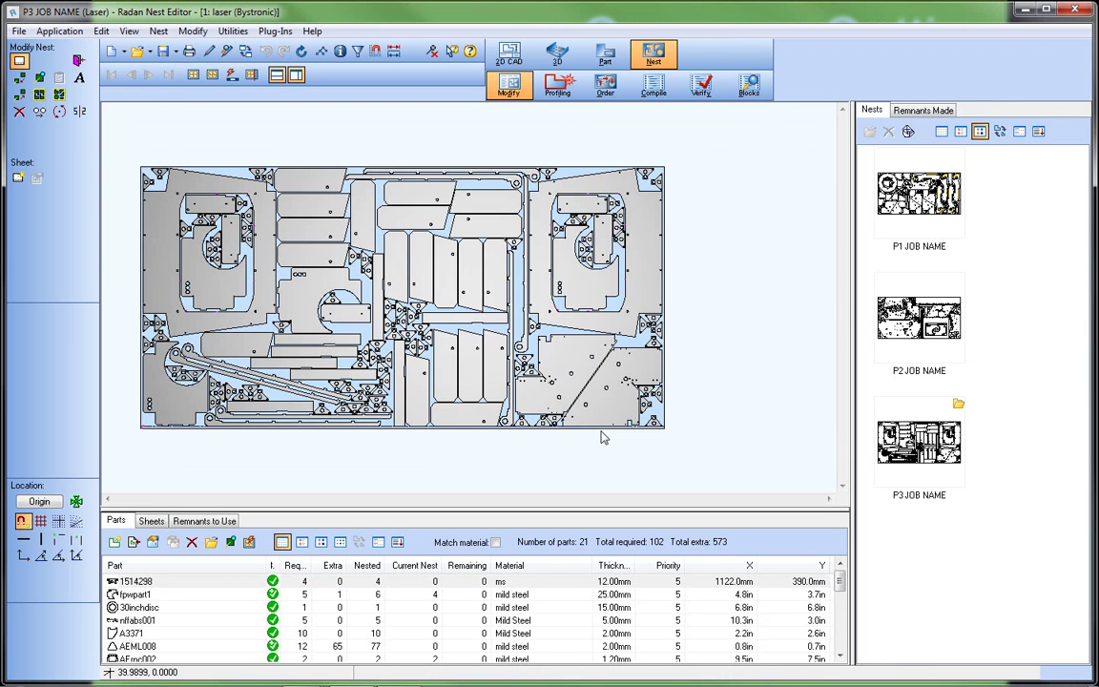
pyautogui.press('f')
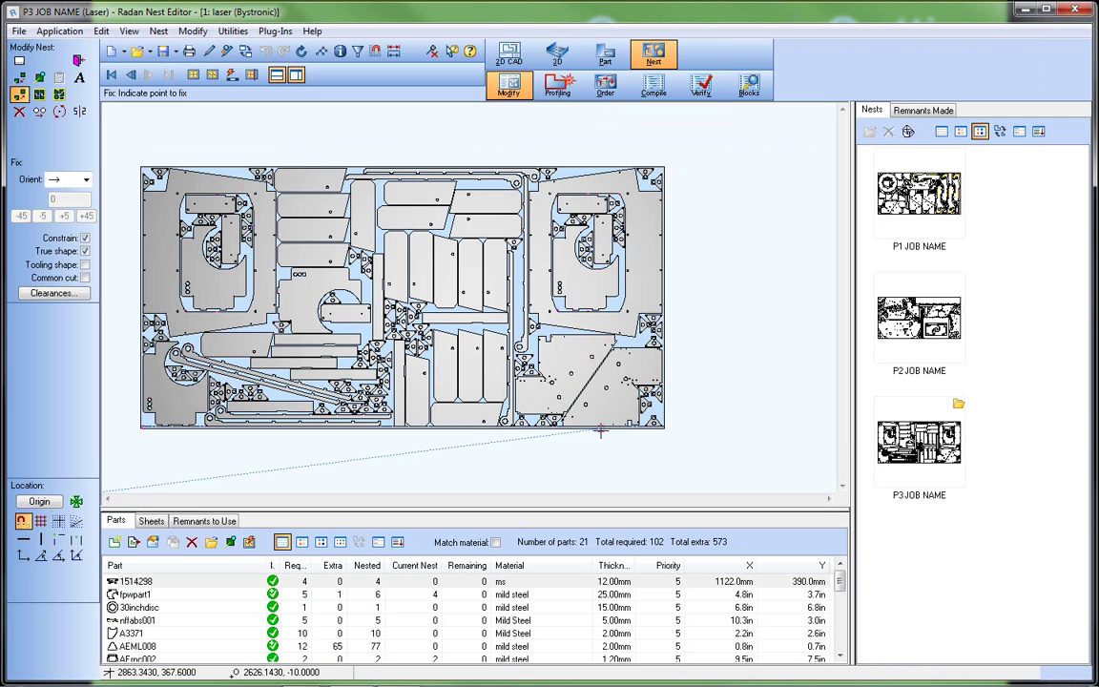
pyautogui.moveTo(932, 341)
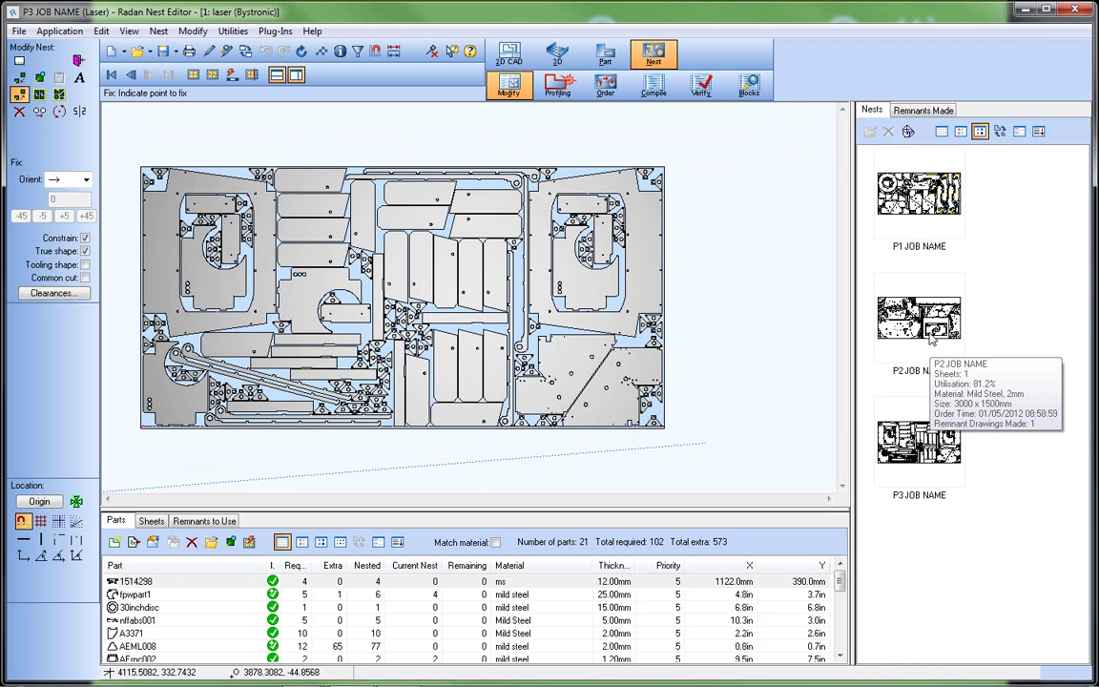
pyautogui.doubleClick(934, 334)
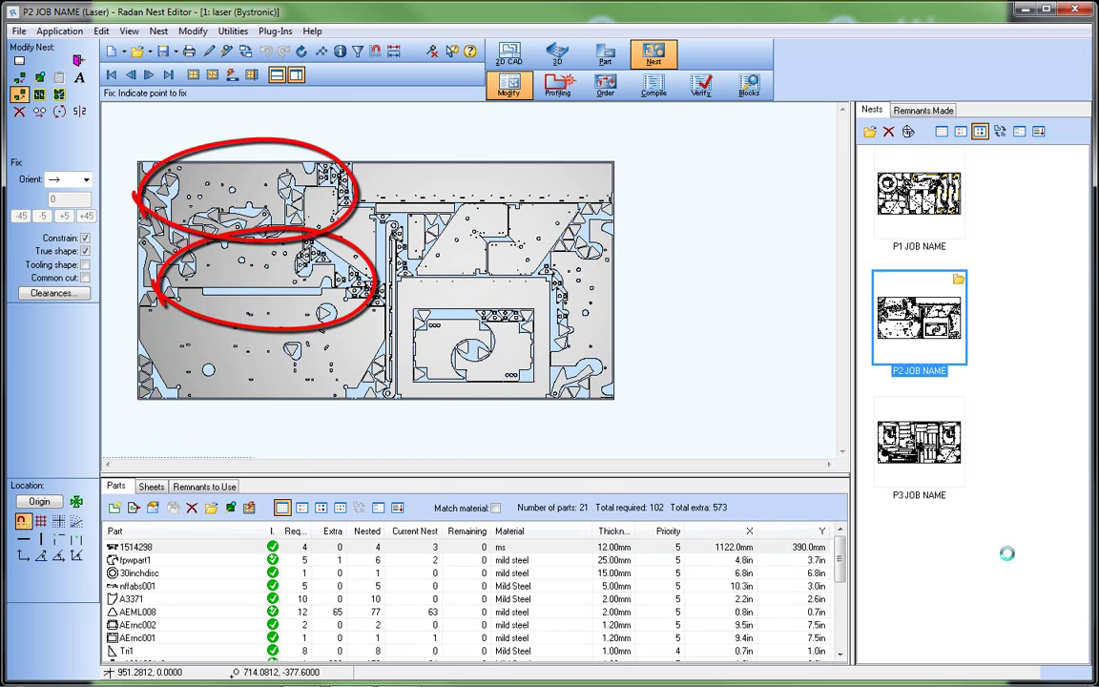
# Delete all three nests P1–P3 JOB NAME with Yes to All.
pyautogui.moveTo(1010, 551)
pyautogui.mouseDown()
pyautogui.moveTo(876, 270)
pyautogui.moveTo(883, 141)
pyautogui.mouseUp()
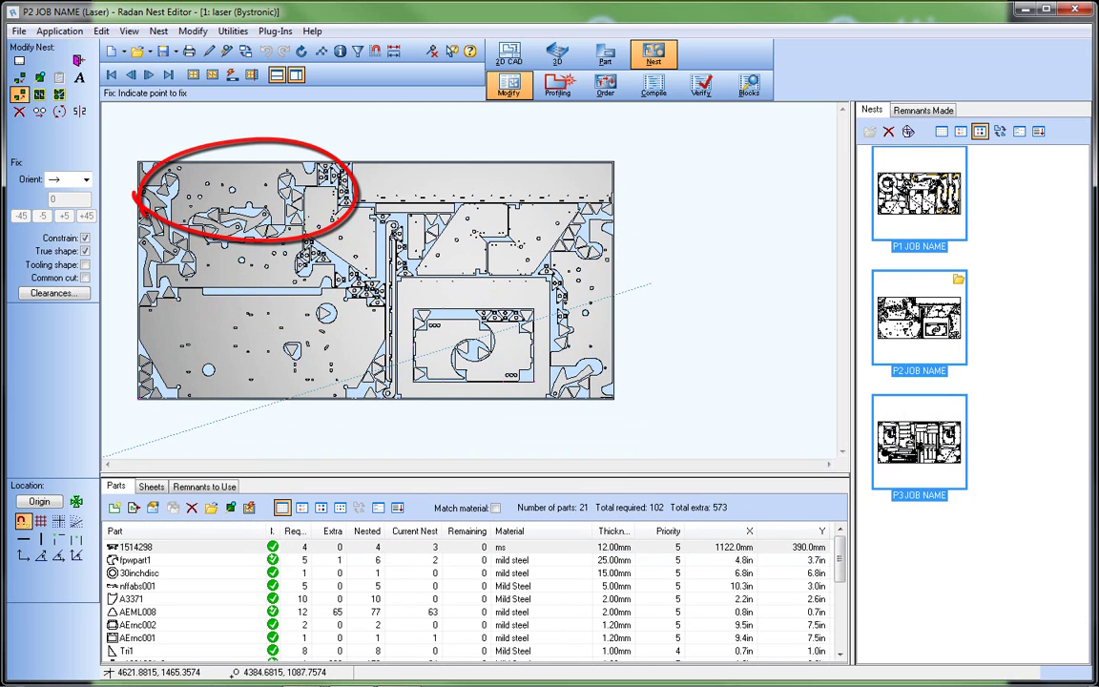
pyautogui.click(889, 131)
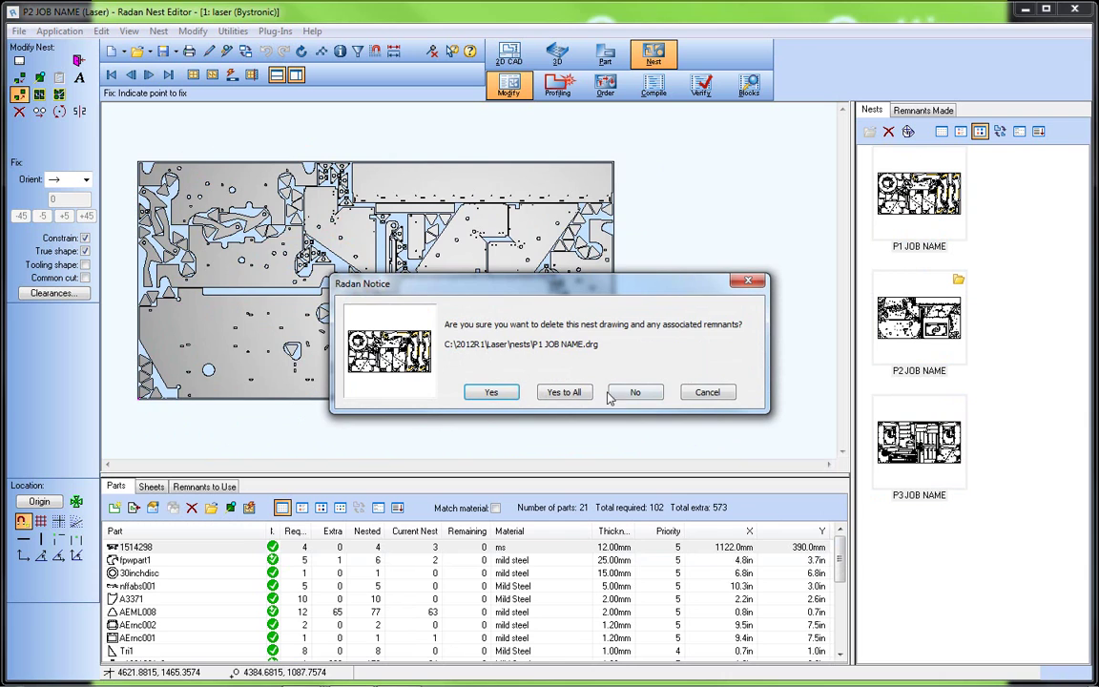
pyautogui.click(573, 393)
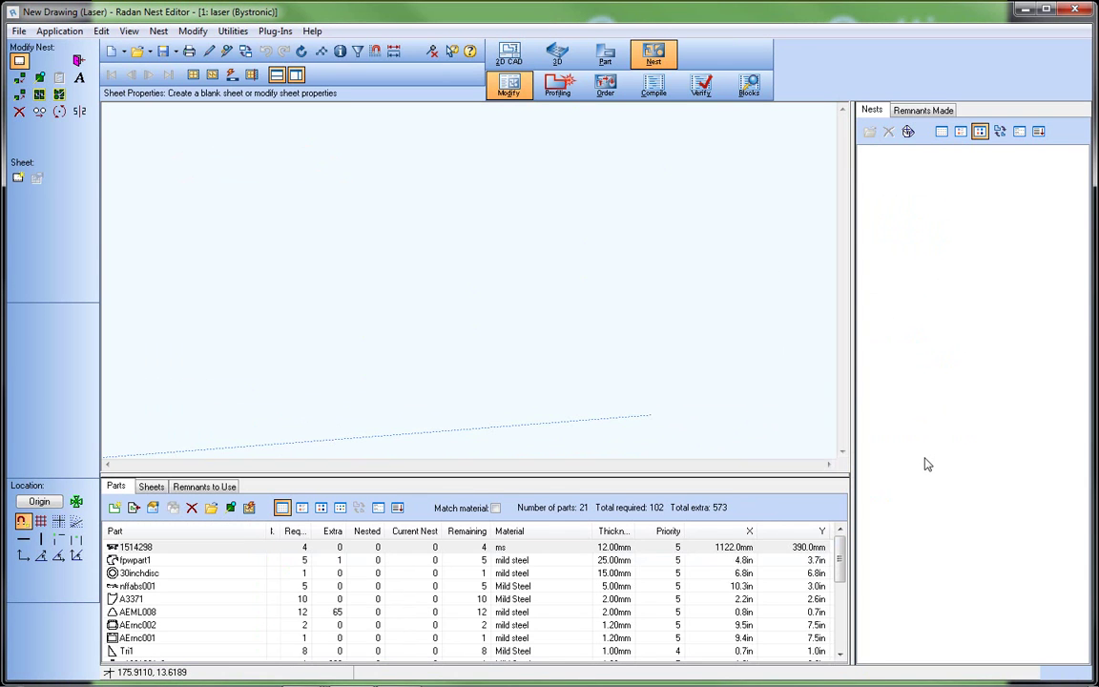
# Set part 1514298's common cutting to Same part in Edit Part.
pyautogui.moveTo(457, 476); pyautogui.dragTo(473, 310)
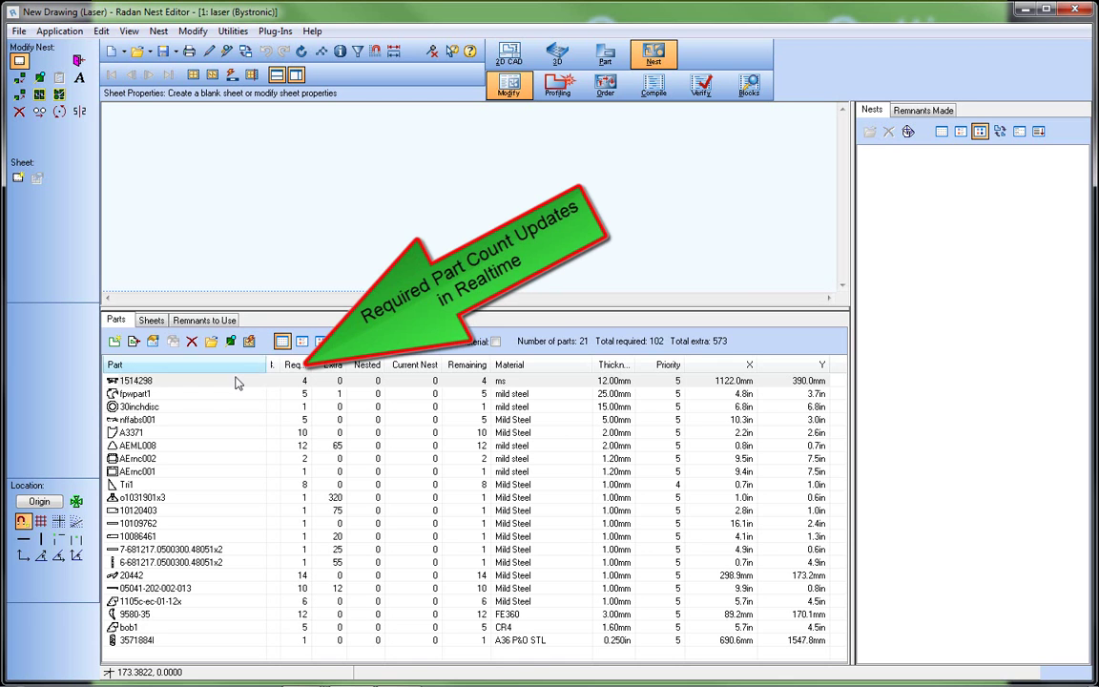
pyautogui.doubleClick(145, 382)
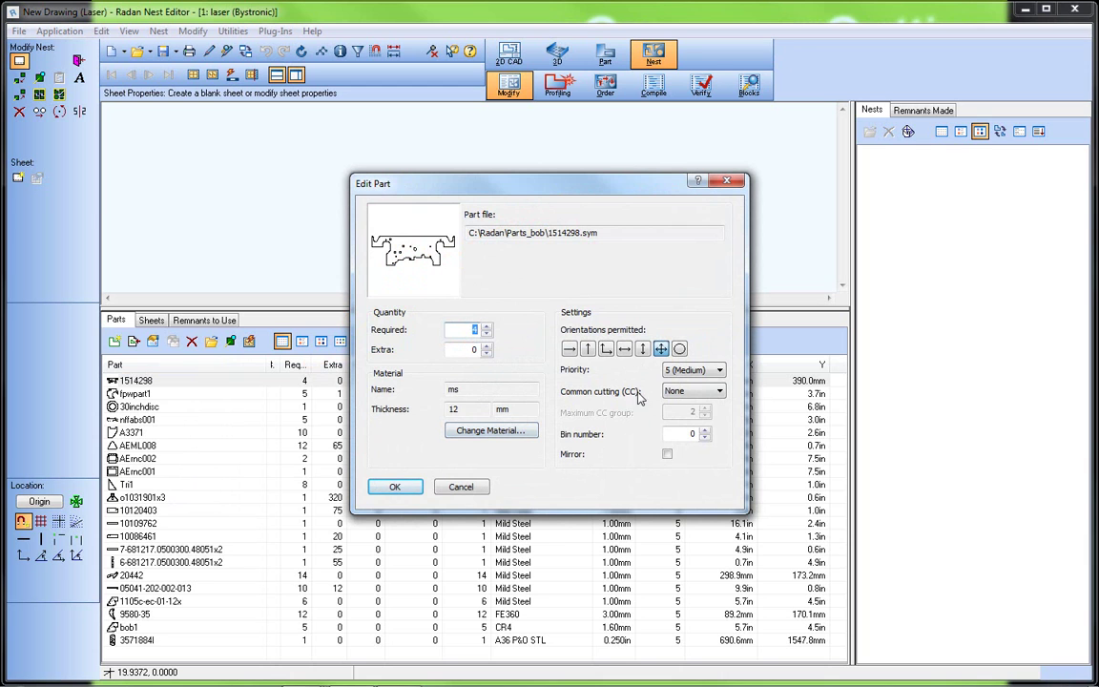
pyautogui.click(720, 393)
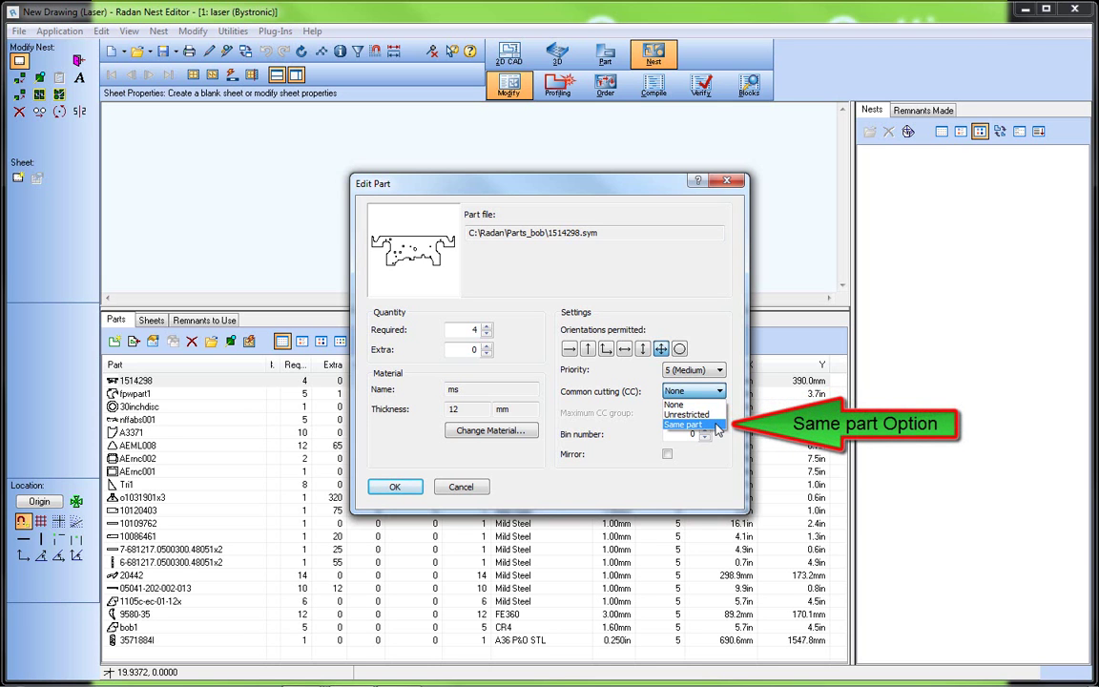
pyautogui.click(716, 426)
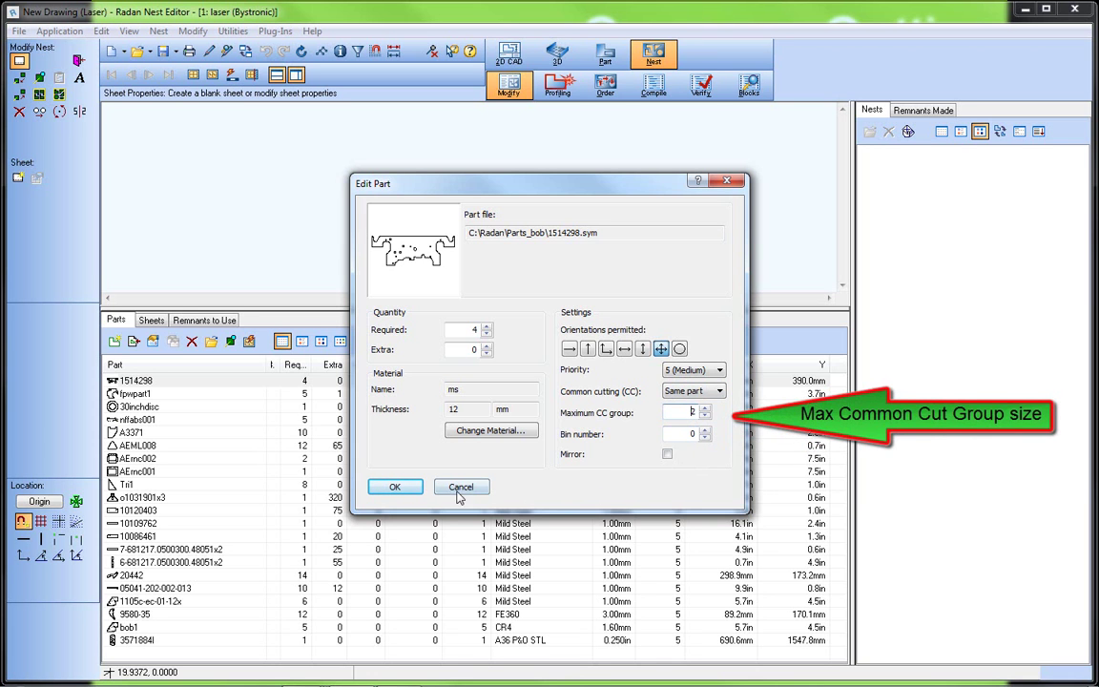
pyautogui.click(409, 487)
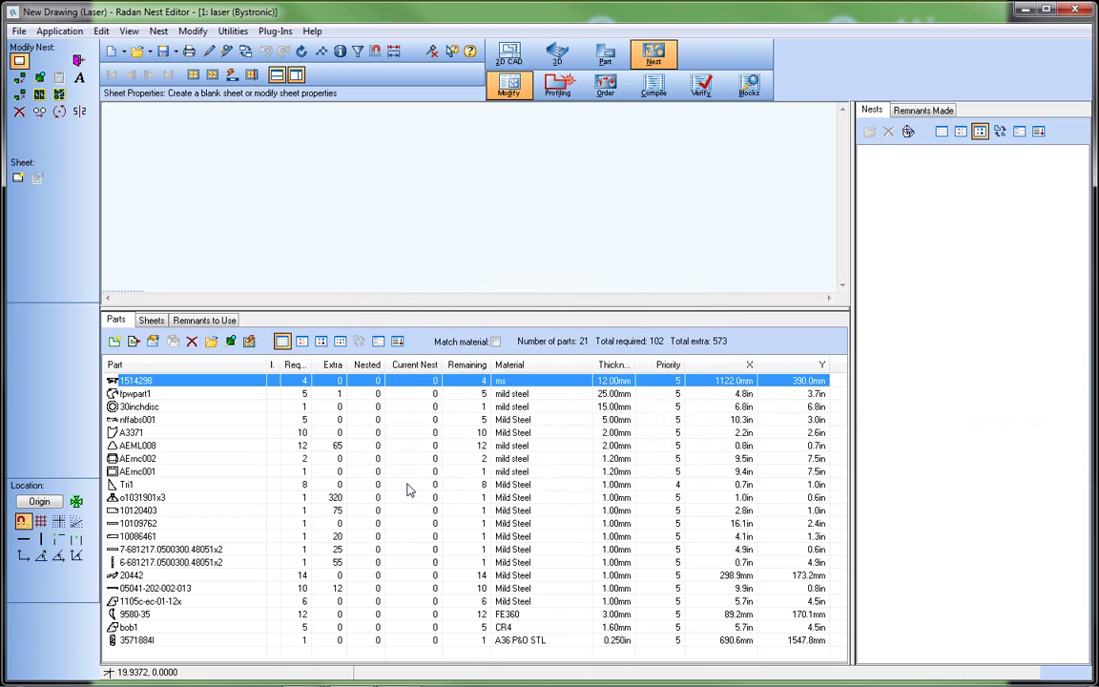
# Rerun the nester, accept all nests P1–P3 JOB NAME, and dismiss the summary.
pyautogui.moveTo(270, 313); pyautogui.dragTo(267, 470)
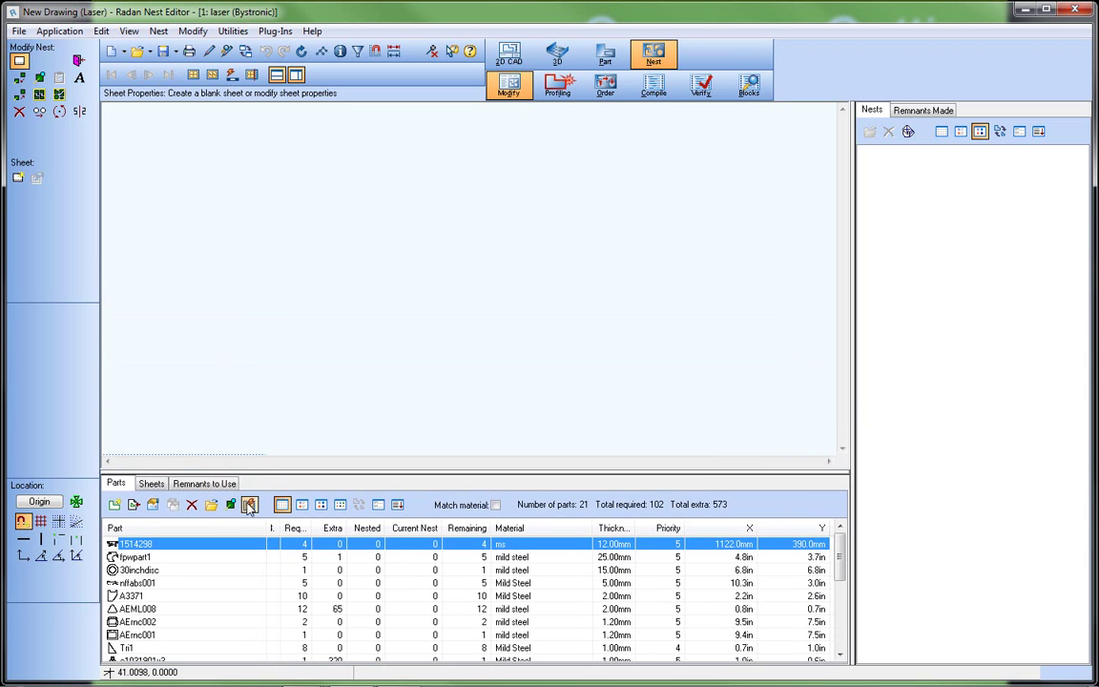
pyautogui.click(249, 505)
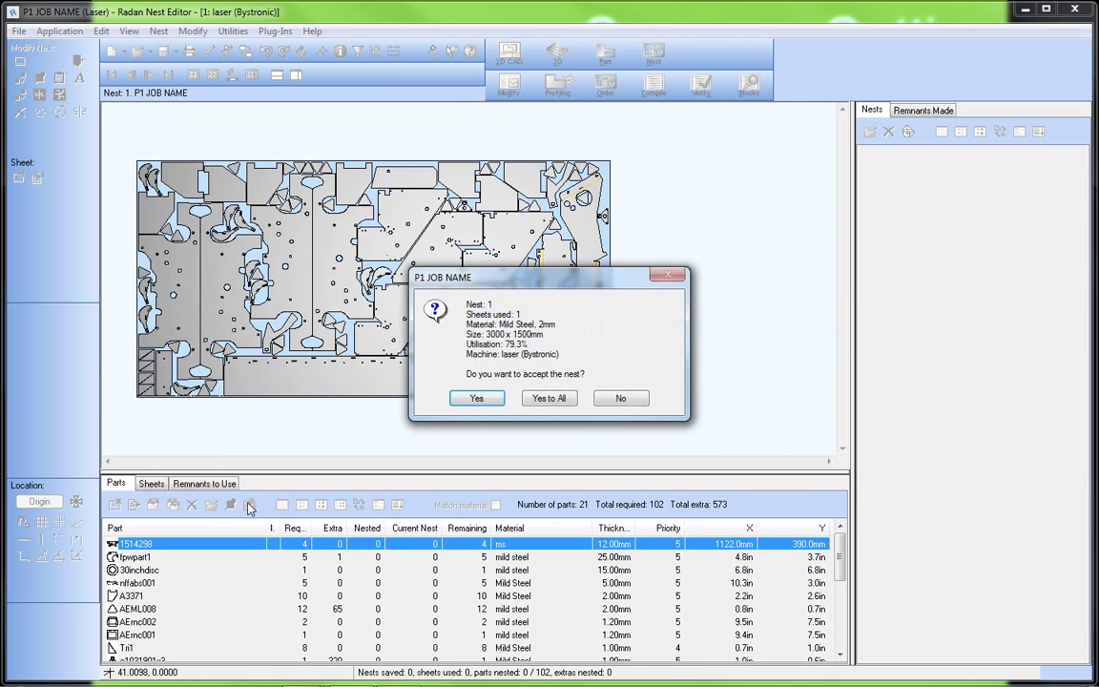
pyautogui.click(541, 399)
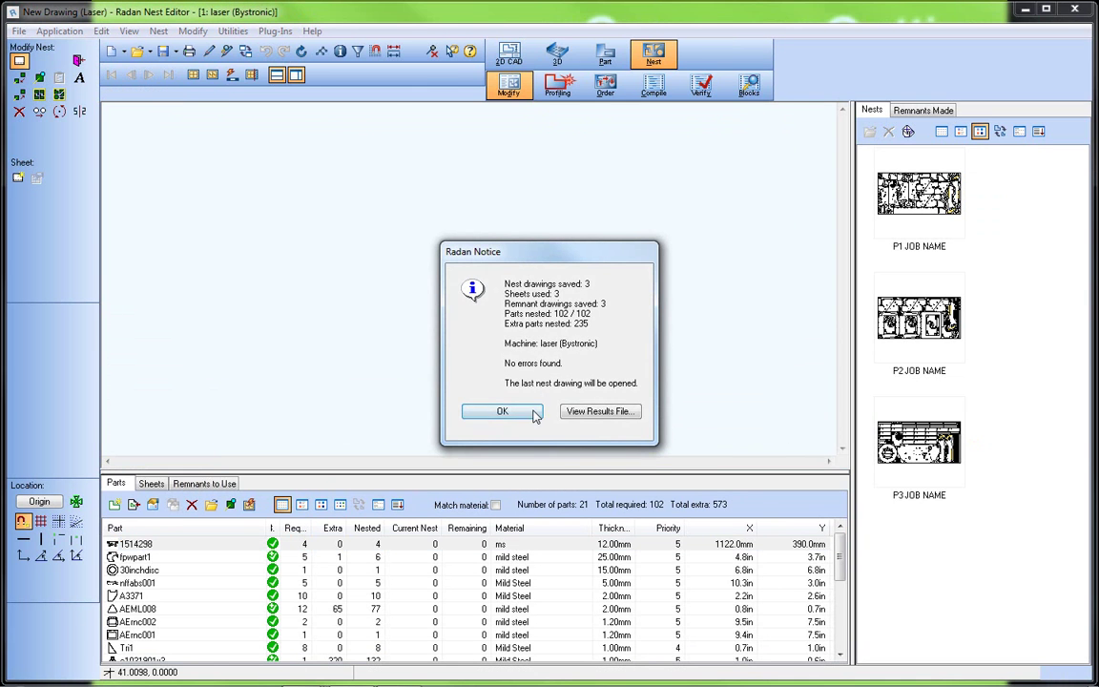
pyautogui.click(487, 408)
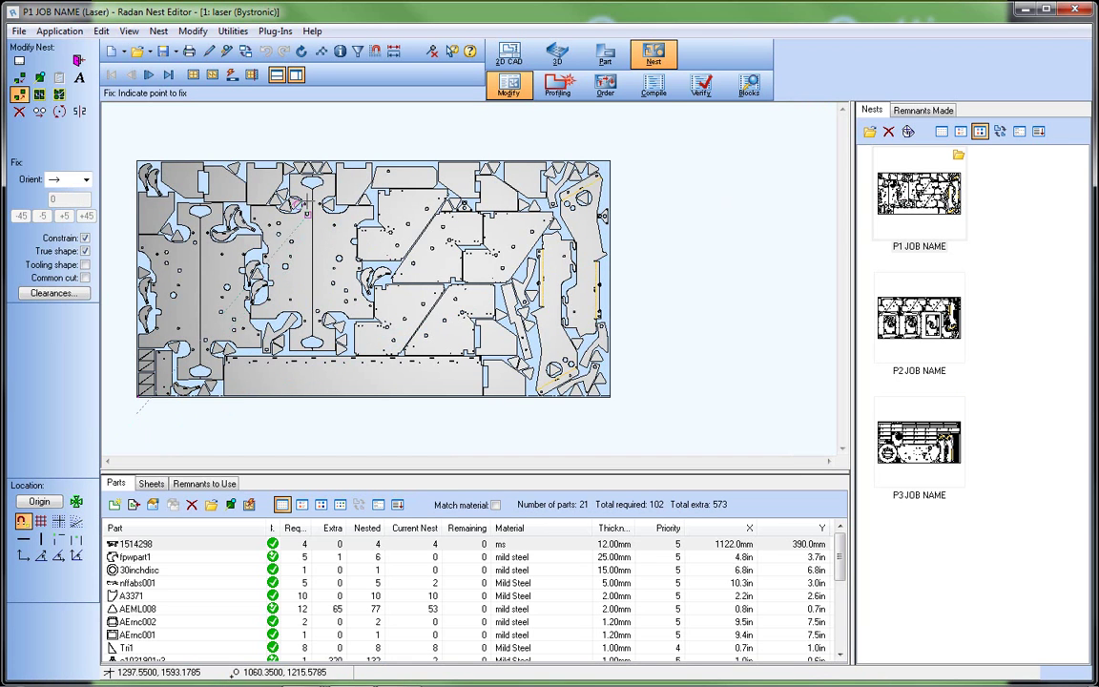
pyautogui.press('z')
pyautogui.moveTo(293, 176); pyautogui.dragTo(331, 198)
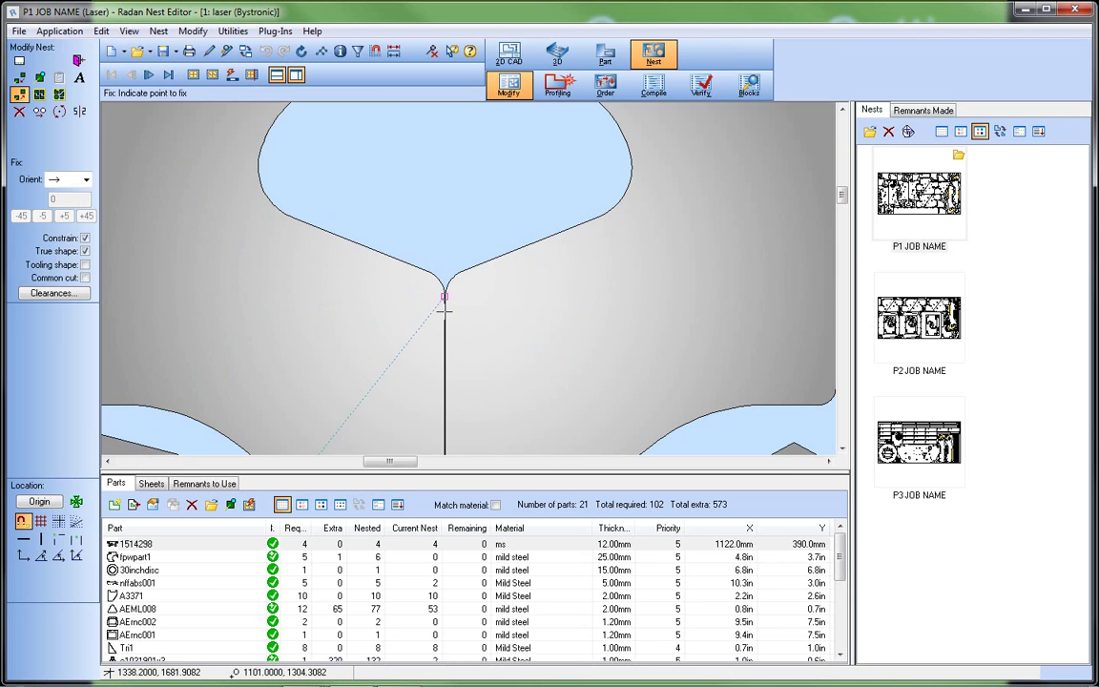
pyautogui.scroll(-5, 443, 303)
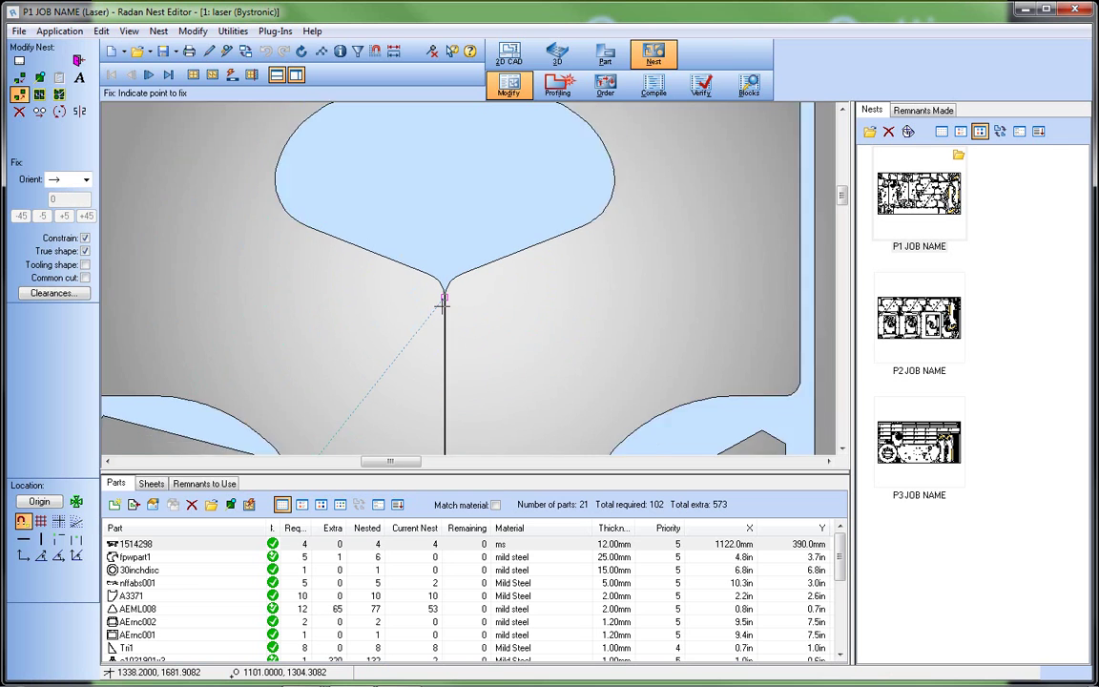
pyautogui.scroll(-5, 442, 304)
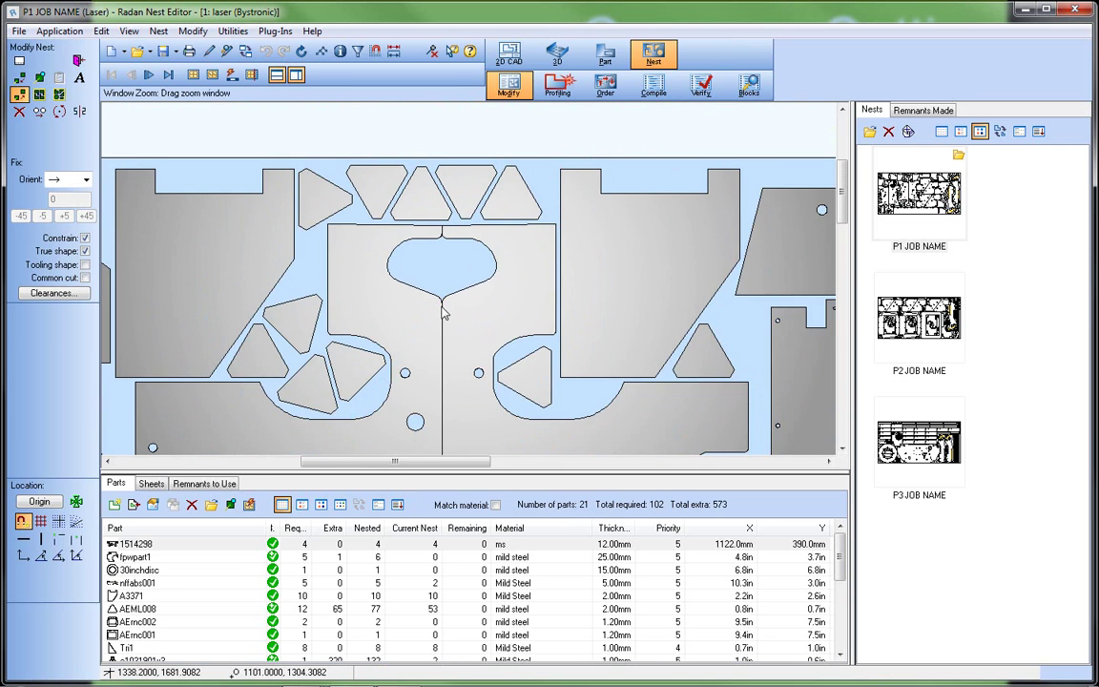
pyautogui.moveTo(341, 355)
pyautogui.mouseDown()
pyautogui.moveTo(251, 171)
pyautogui.moveTo(251, 355)
pyautogui.moveTo(342, 355)
pyautogui.mouseUp()
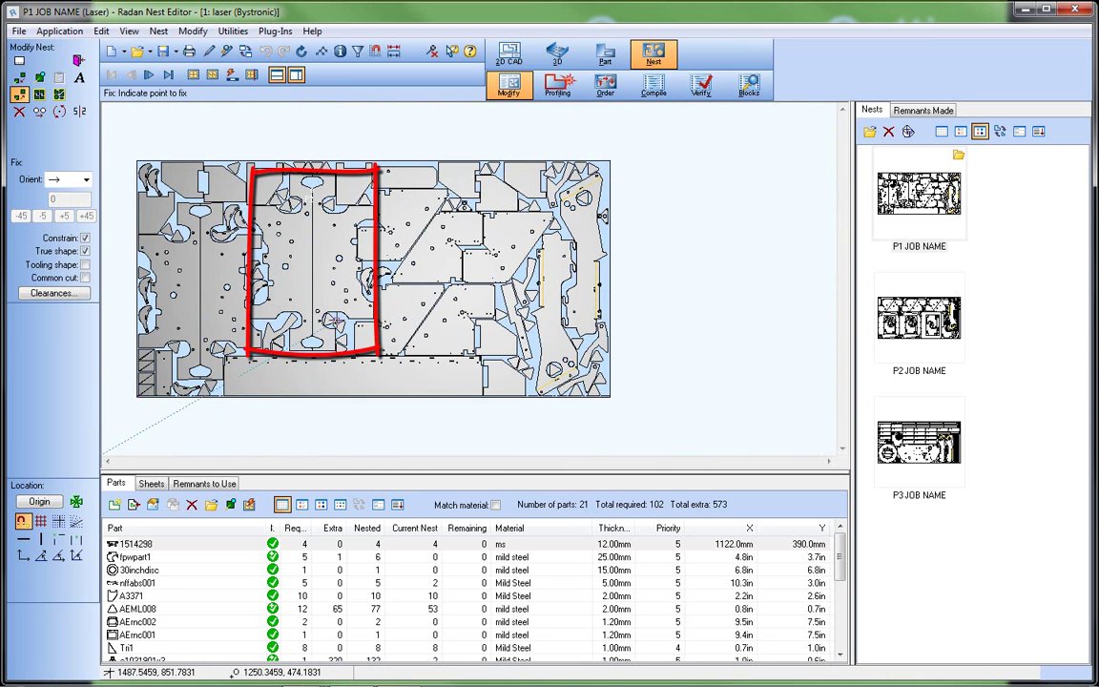
pyautogui.moveTo(263, 174); pyautogui.dragTo(264, 386)
pyautogui.moveTo(264, 201); pyautogui.dragTo(138, 203)
pyautogui.moveTo(176, 382); pyautogui.dragTo(135, 385)
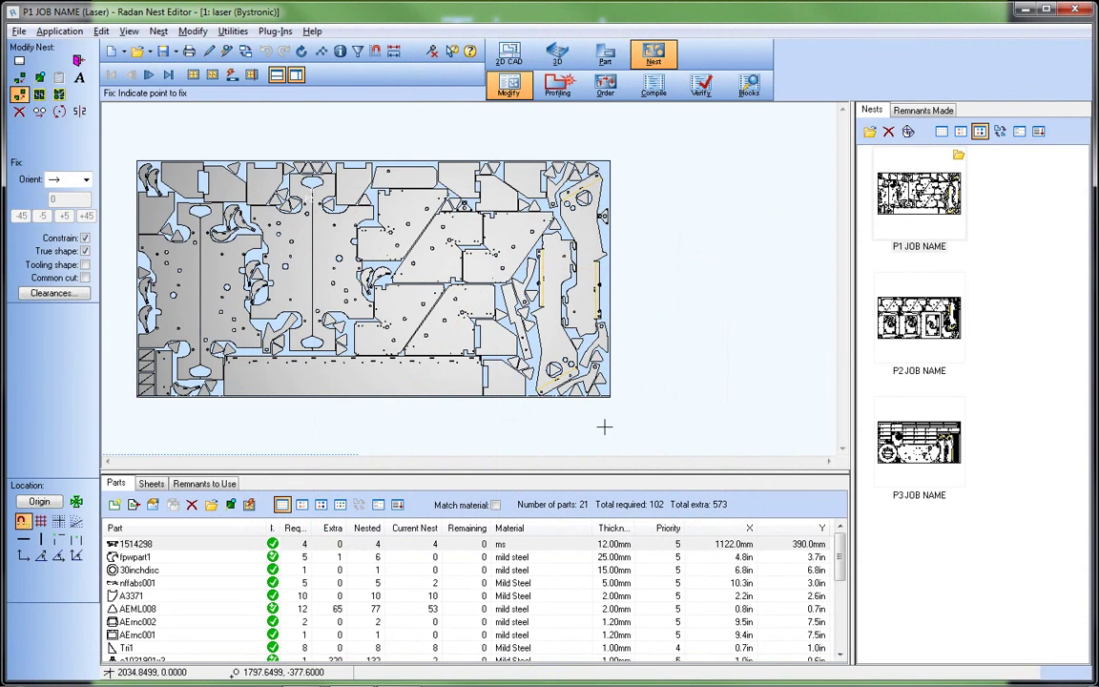
pyautogui.moveTo(1004, 559); pyautogui.dragTo(798, 174)
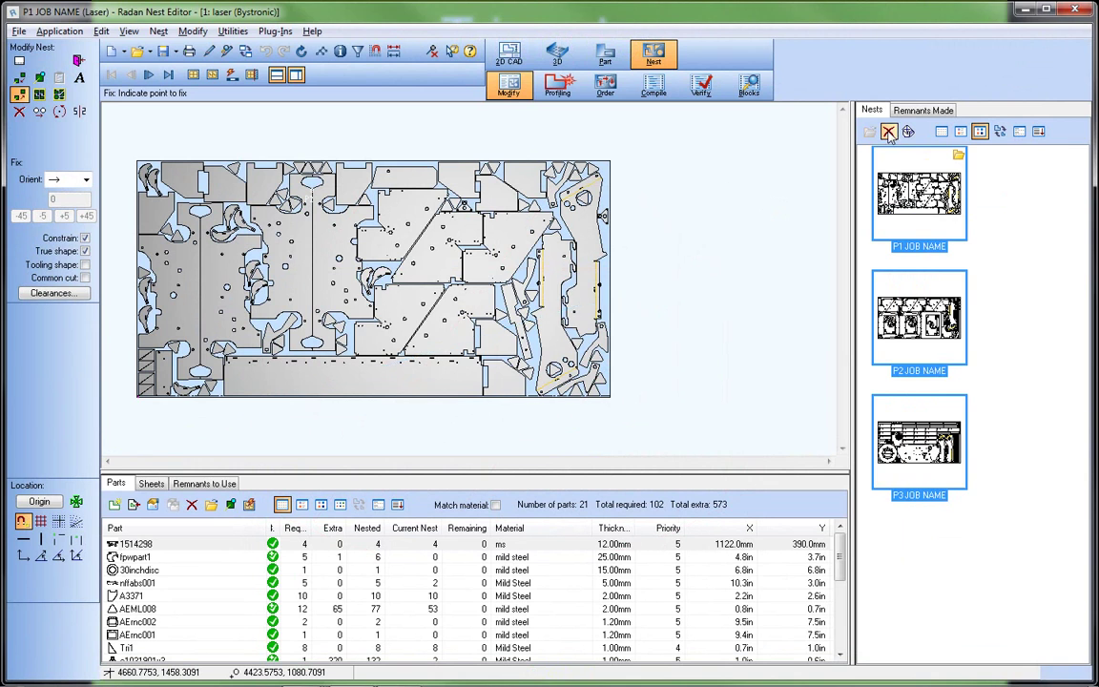
# Delete all nest drawings and set Required to 0 for all 21 parts.
pyautogui.press('Delete')
pyautogui.click(564, 391)
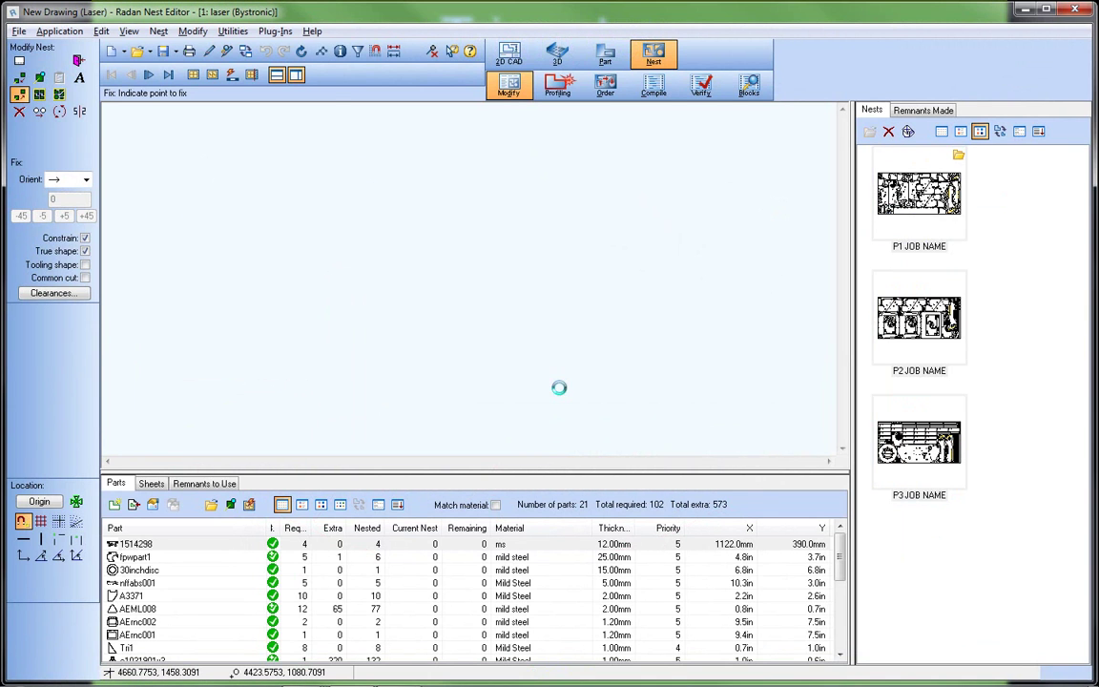
pyautogui.moveTo(387, 472); pyautogui.dragTo(407, 305)
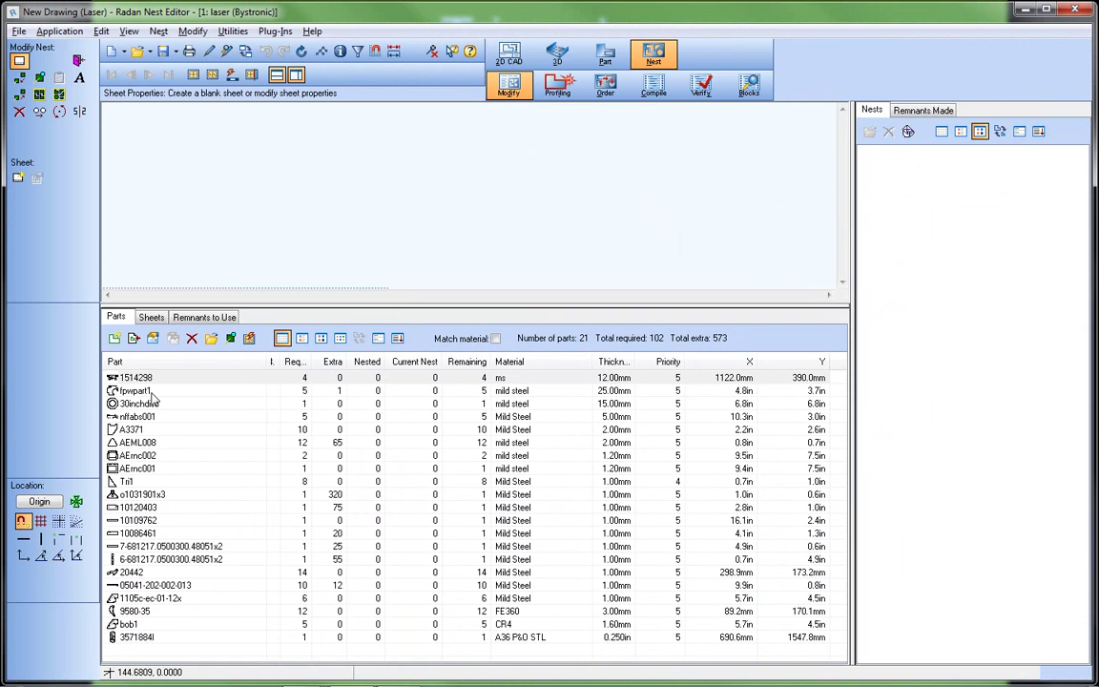
pyautogui.click(144, 378)
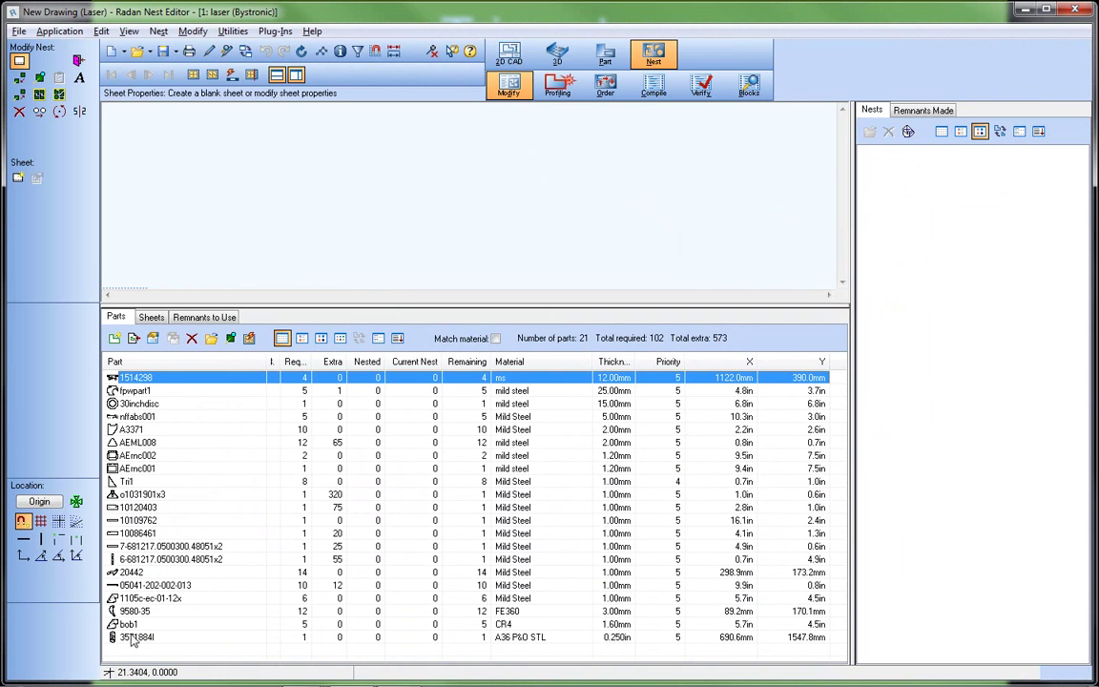
pyautogui.hotkey('ctrl', 'a')
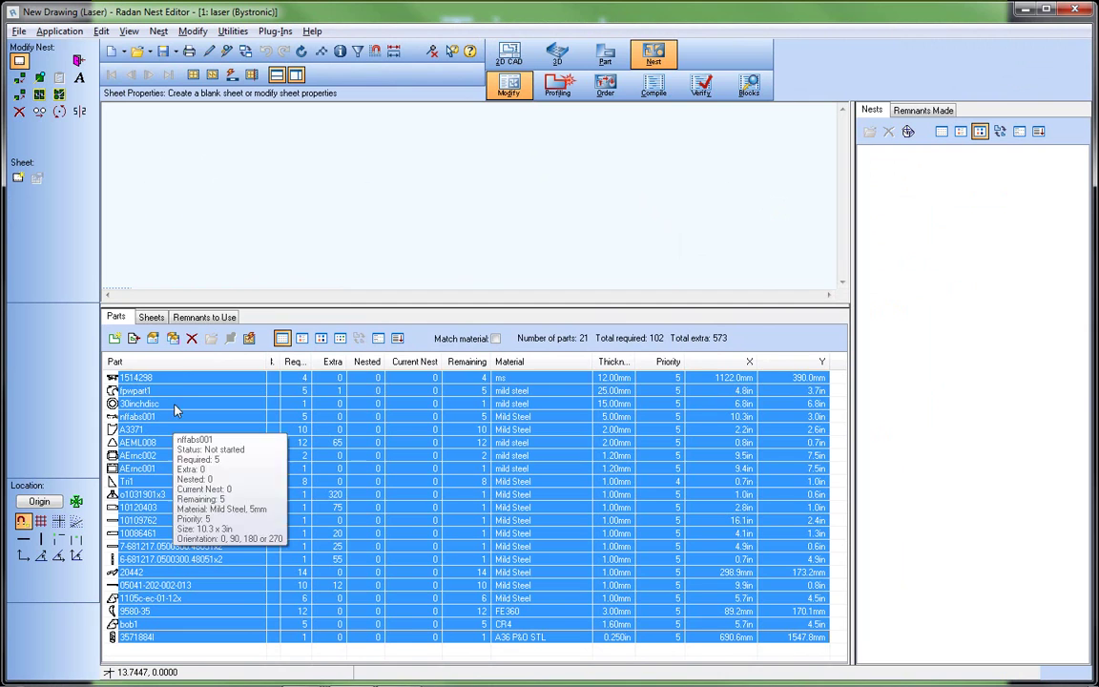
pyautogui.click(153, 339)
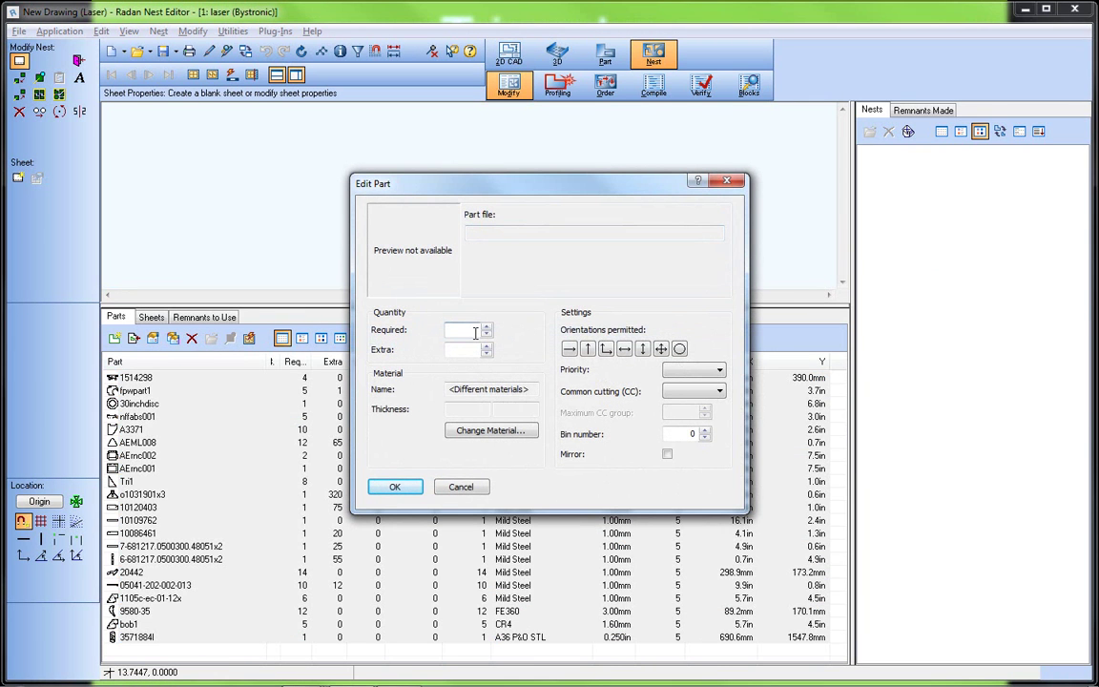
pyautogui.click(394, 487)
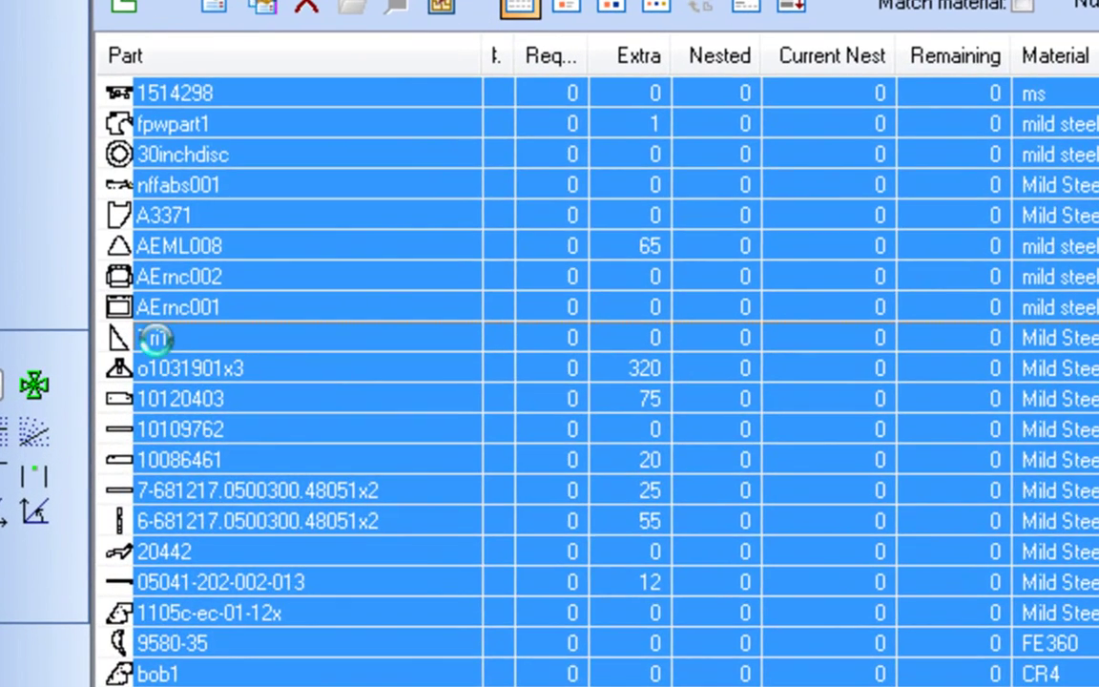
# Give Tri1 Required 100, Same part common cutting, and maximum CC group 50.
pyautogui.click(129, 483)
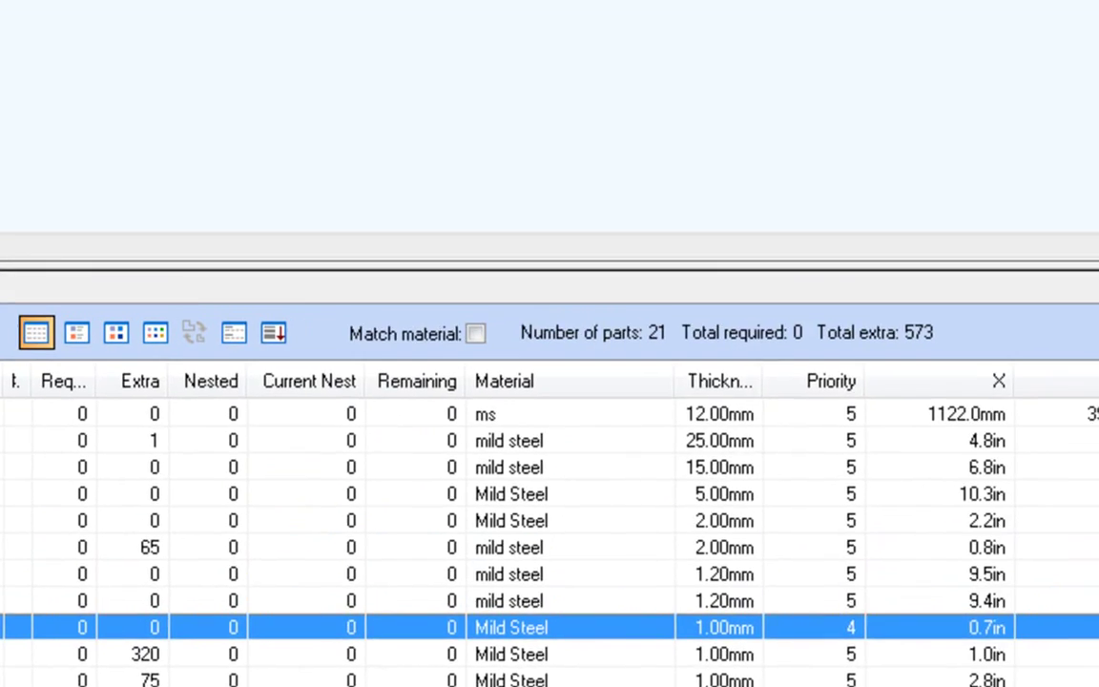
pyautogui.doubleClick(153, 337)
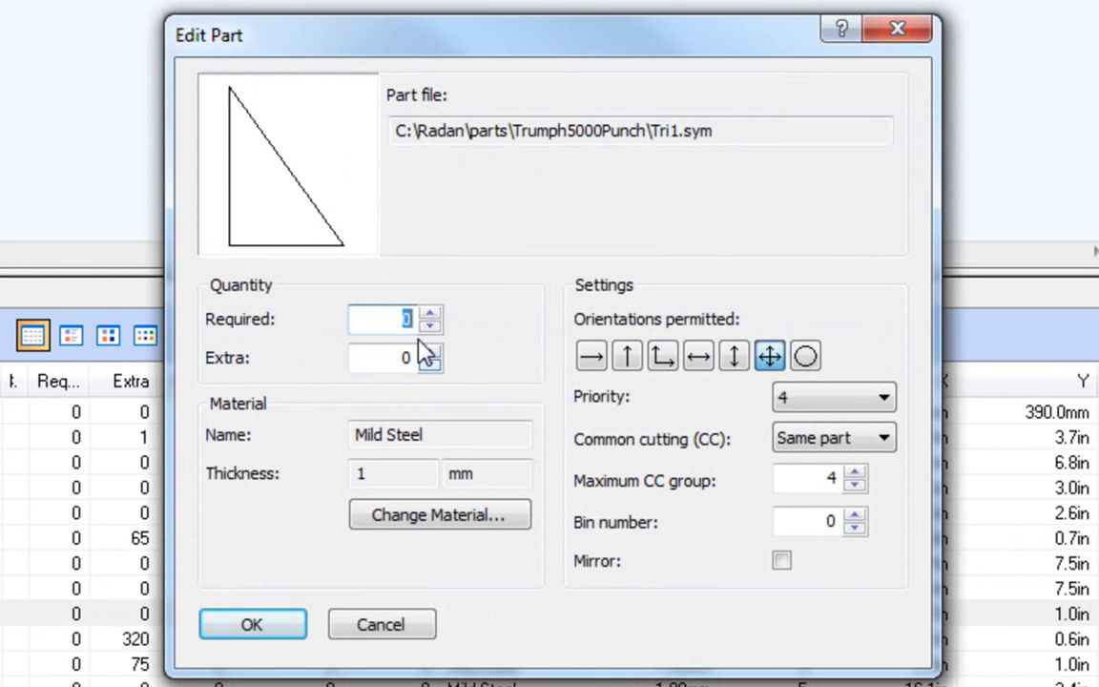
pyautogui.write('100')
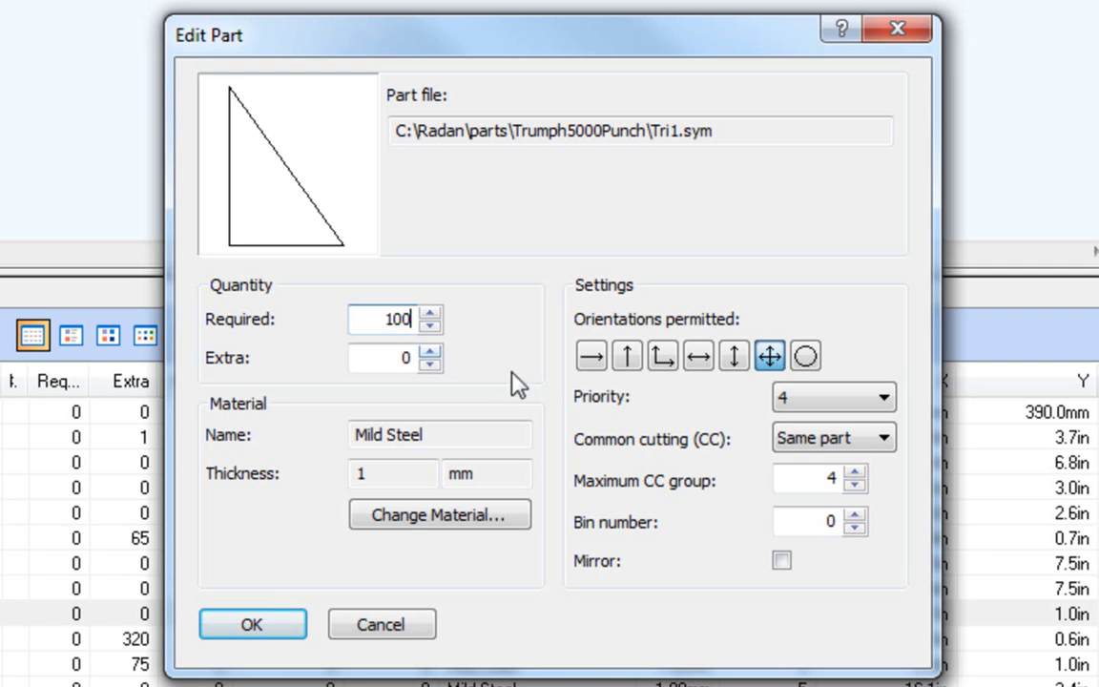
pyautogui.click(886, 447)
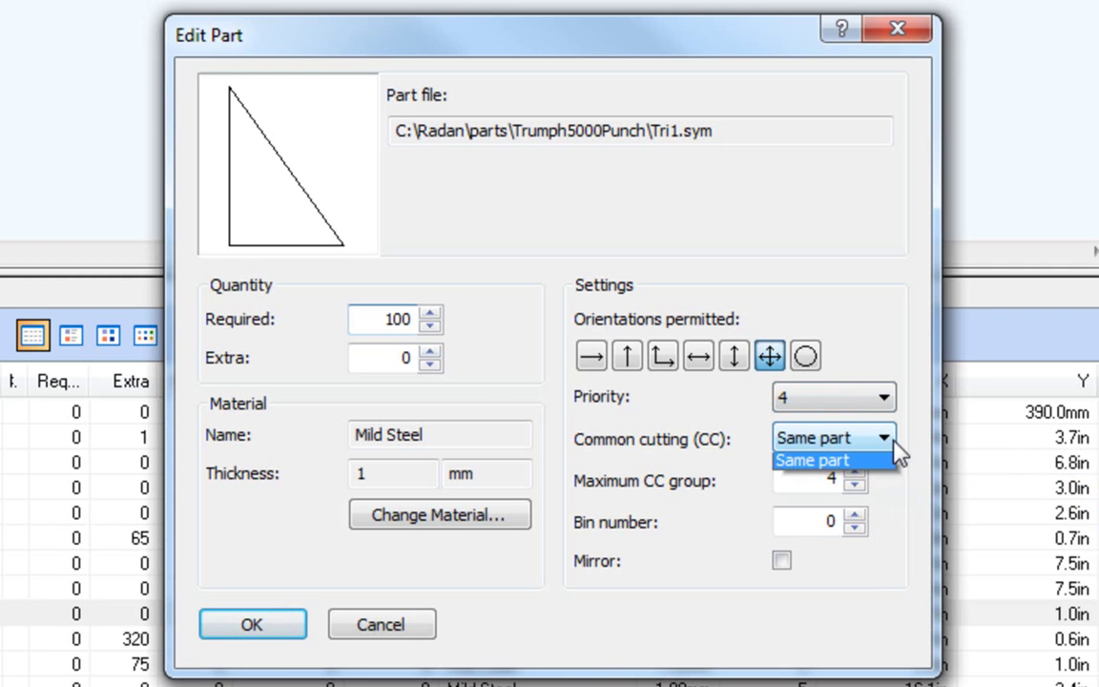
pyautogui.click(864, 506)
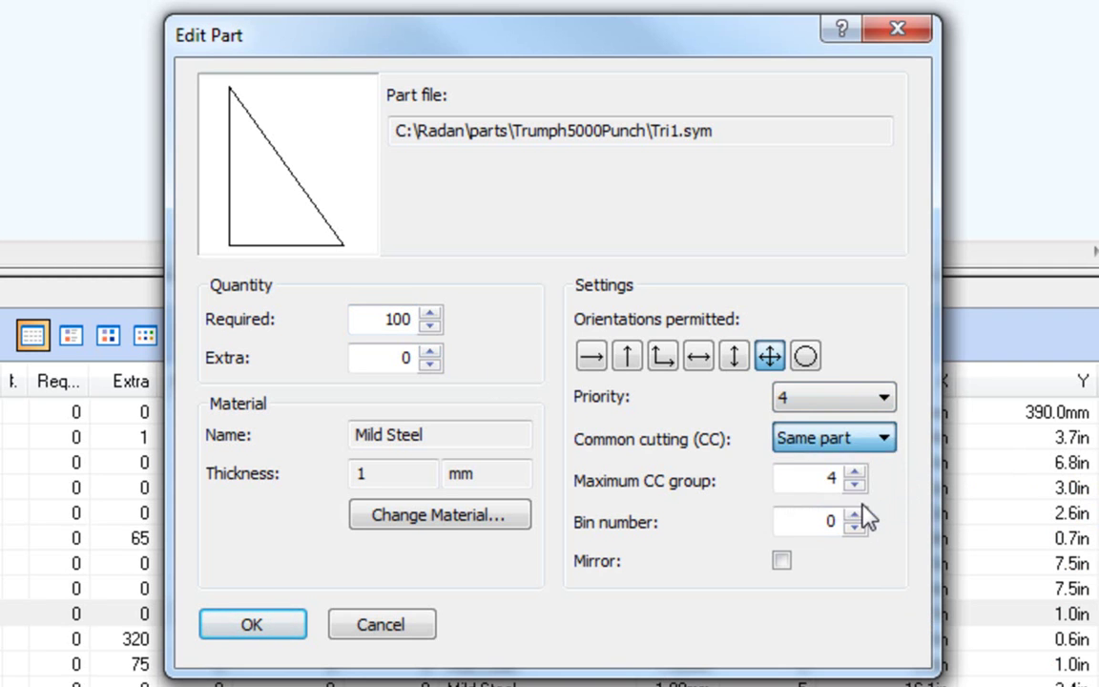
pyautogui.doubleClick(829, 480)
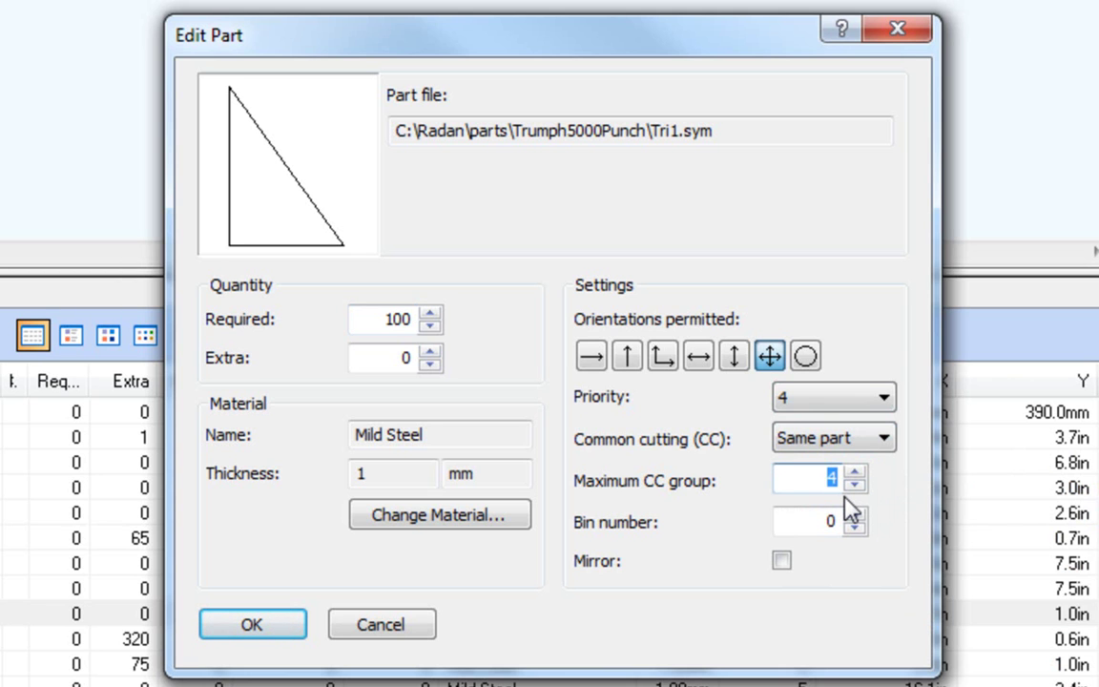
pyautogui.write('50')
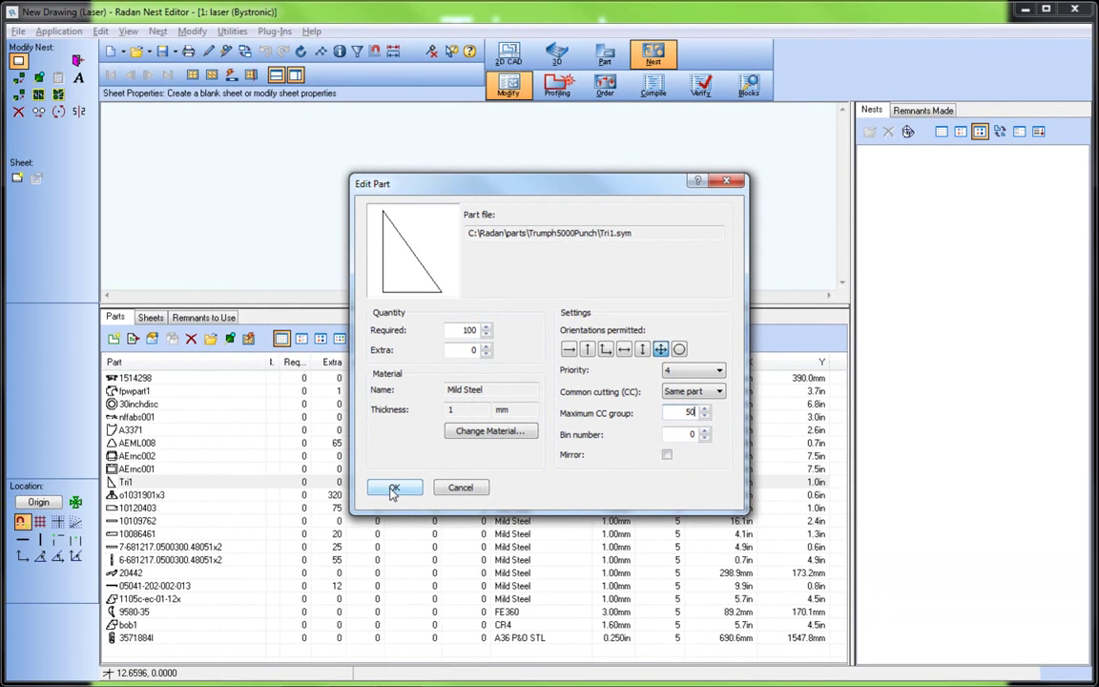
pyautogui.click(391, 490)
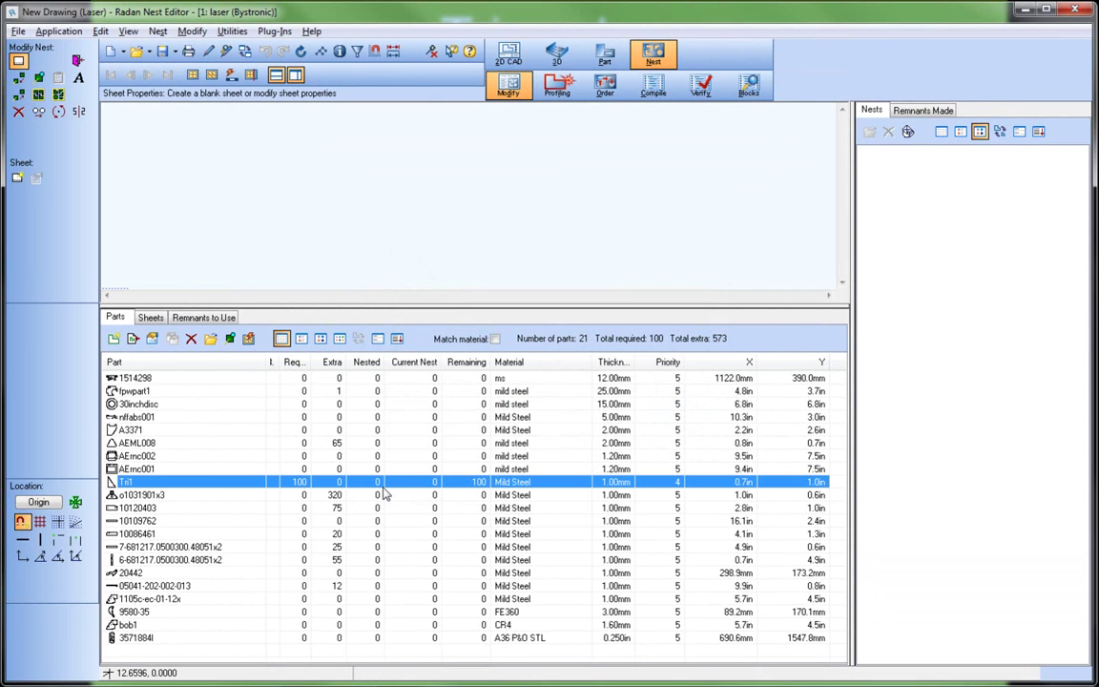
# Set part AEmc002's Required quantity to 1.
pyautogui.click(148, 457)
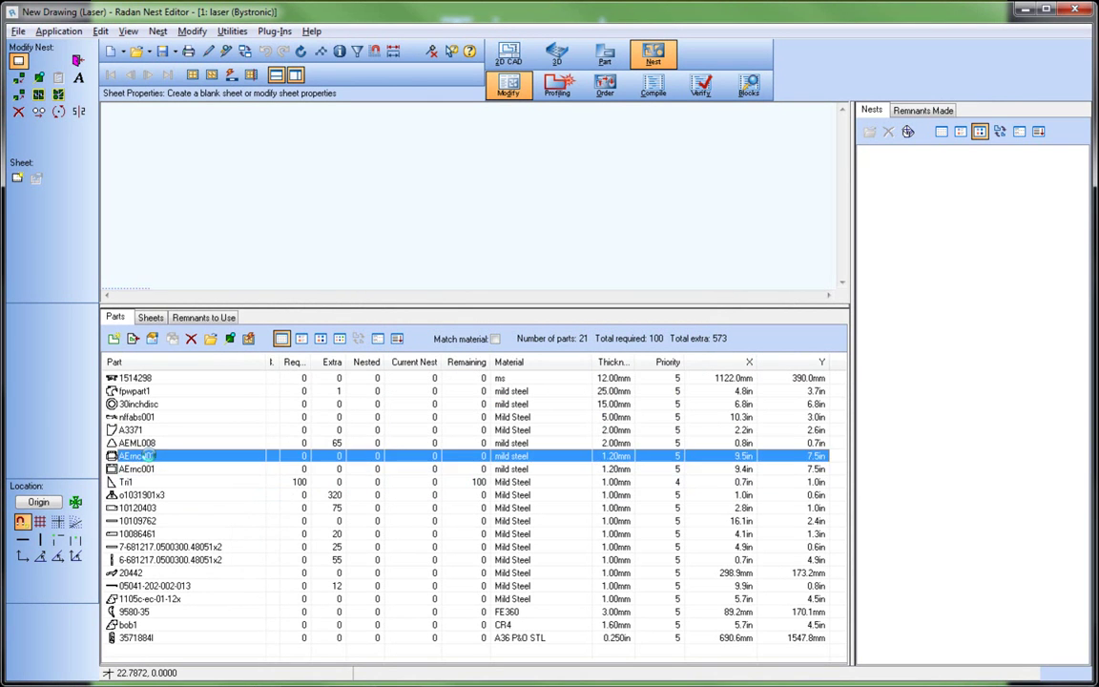
pyautogui.doubleClick(148, 457)
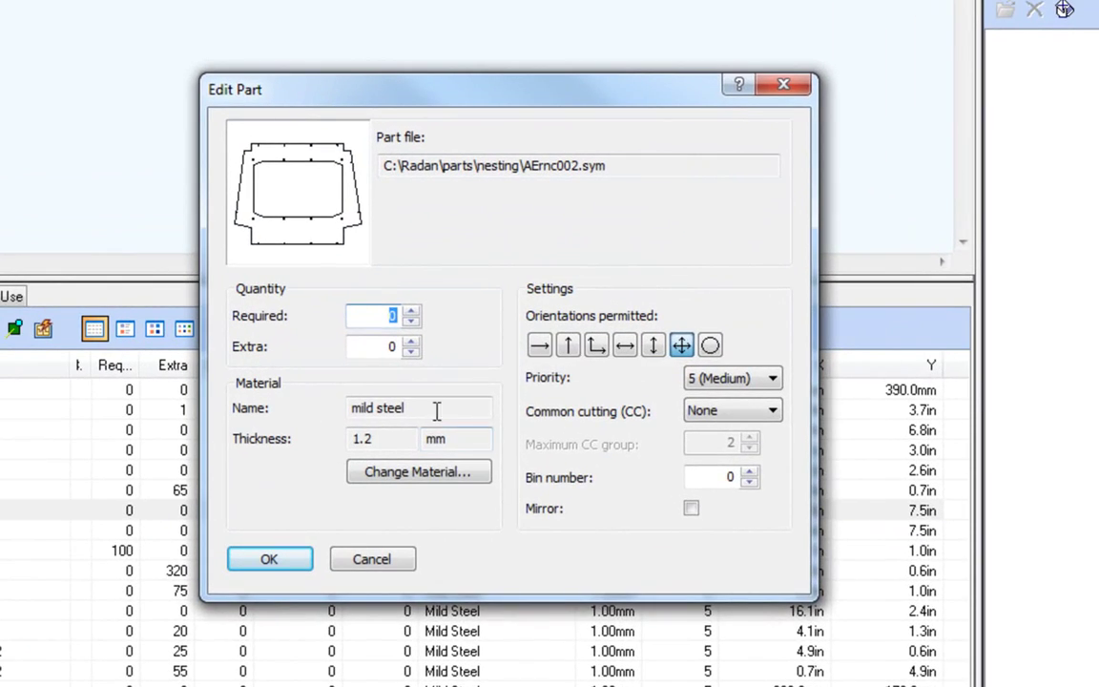
pyautogui.click(411, 311)
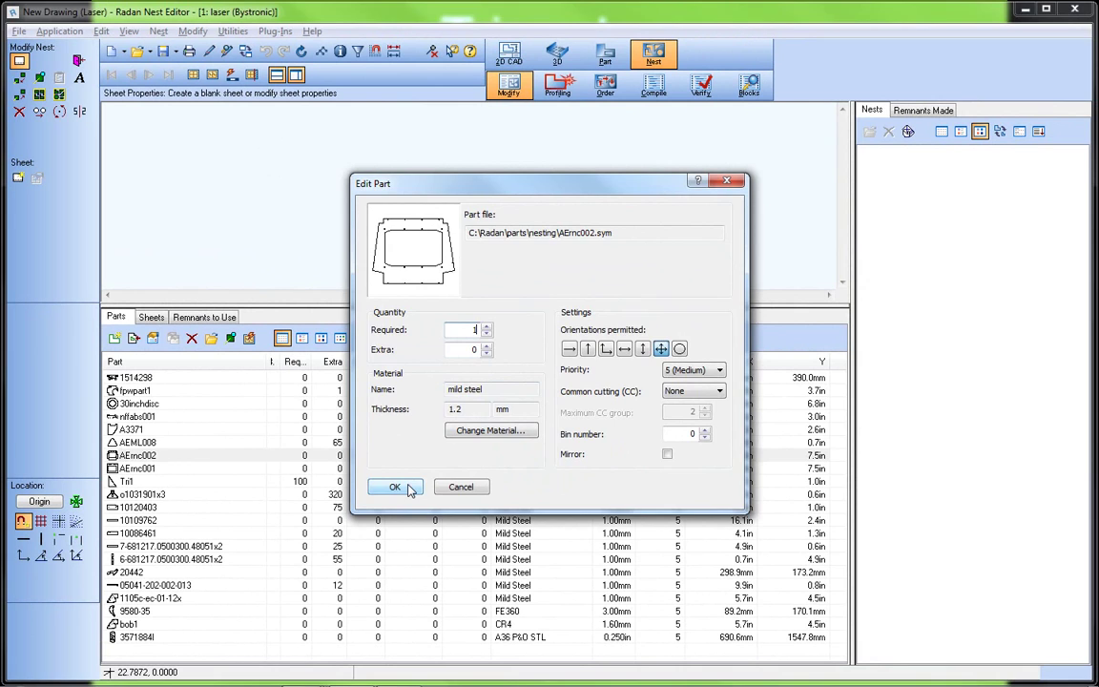
pyautogui.click(409, 489)
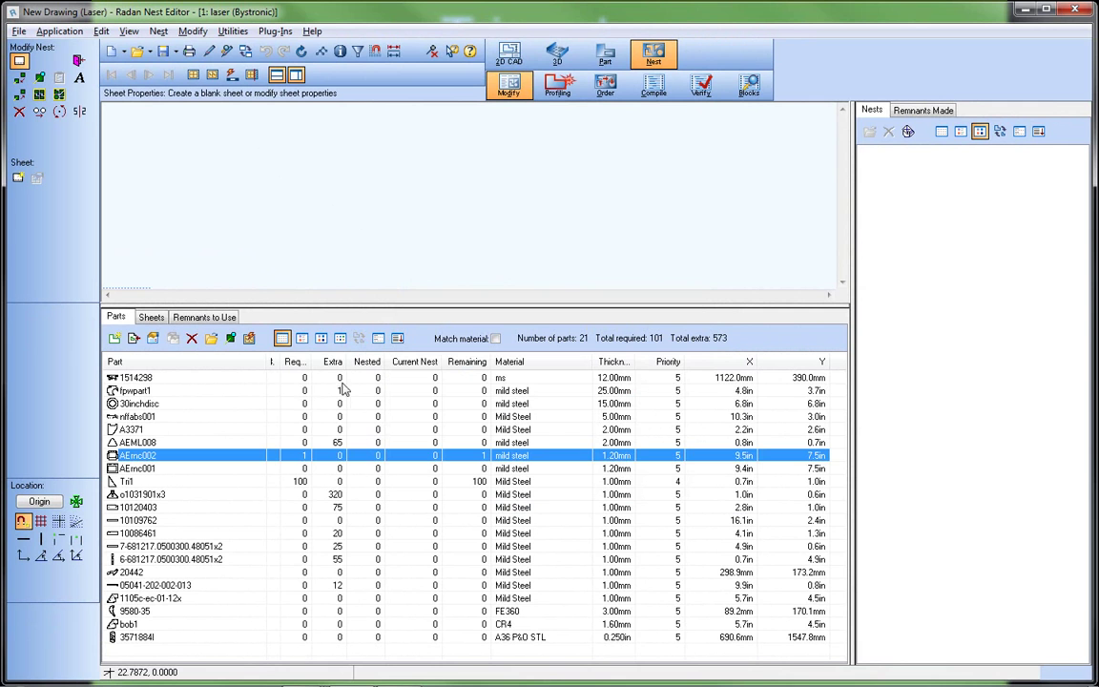
# Run the nester and save all 101 parts on one sheet as P1 JOB NAME.
pyautogui.moveTo(246, 303); pyautogui.dragTo(246, 452)
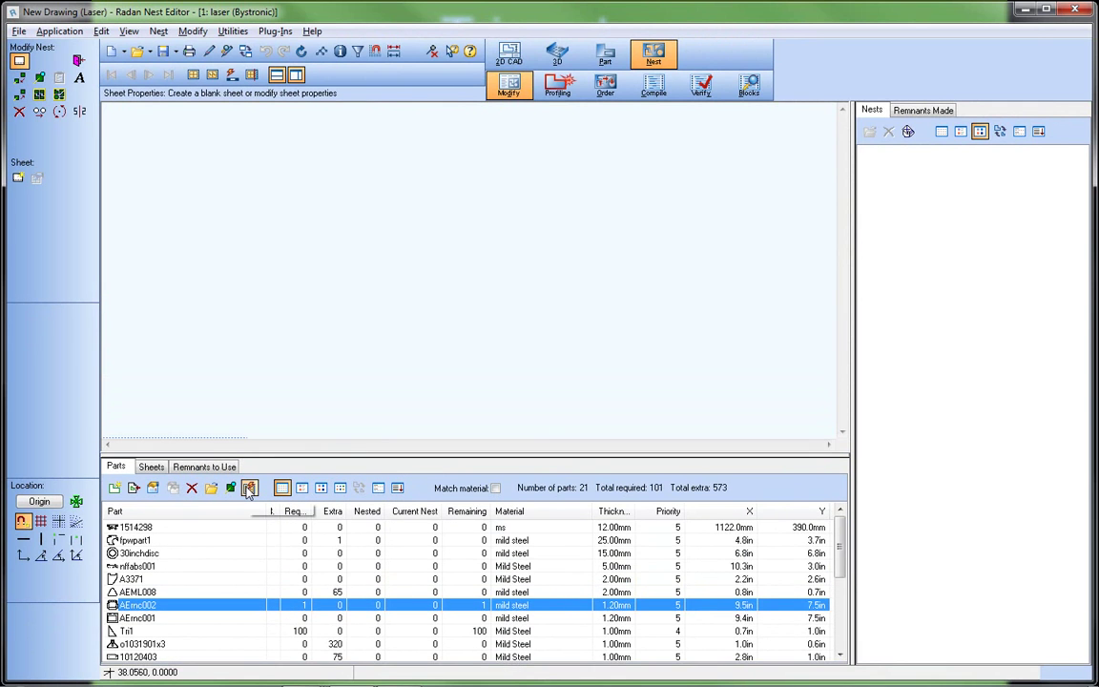
pyautogui.click(248, 488)
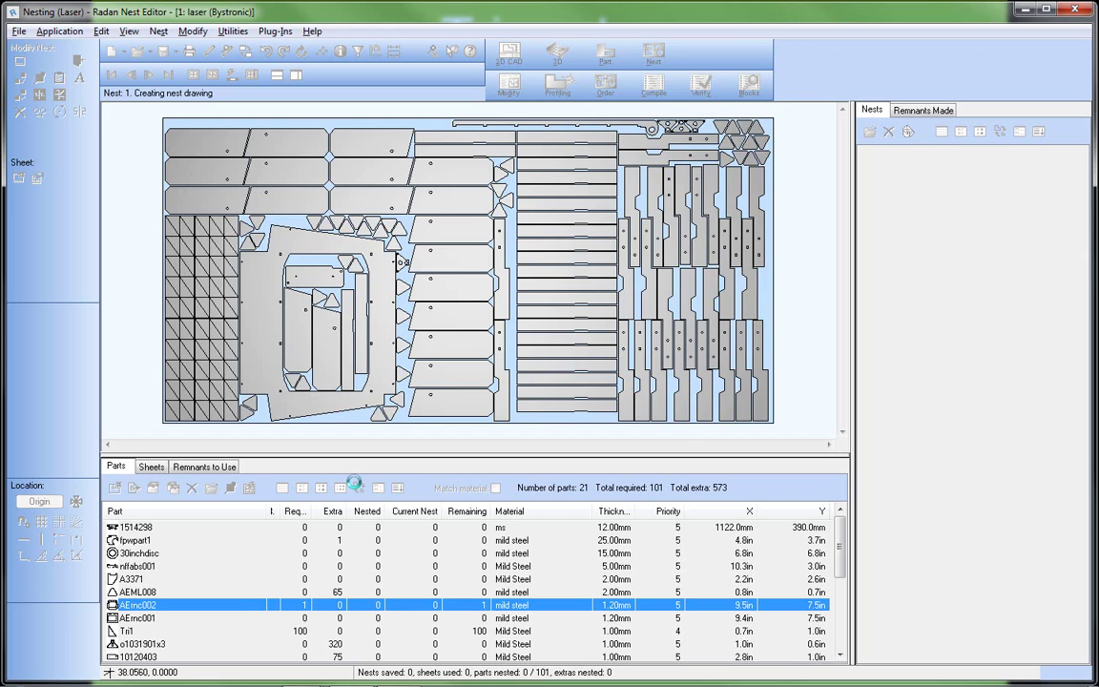
pyautogui.click(544, 401)
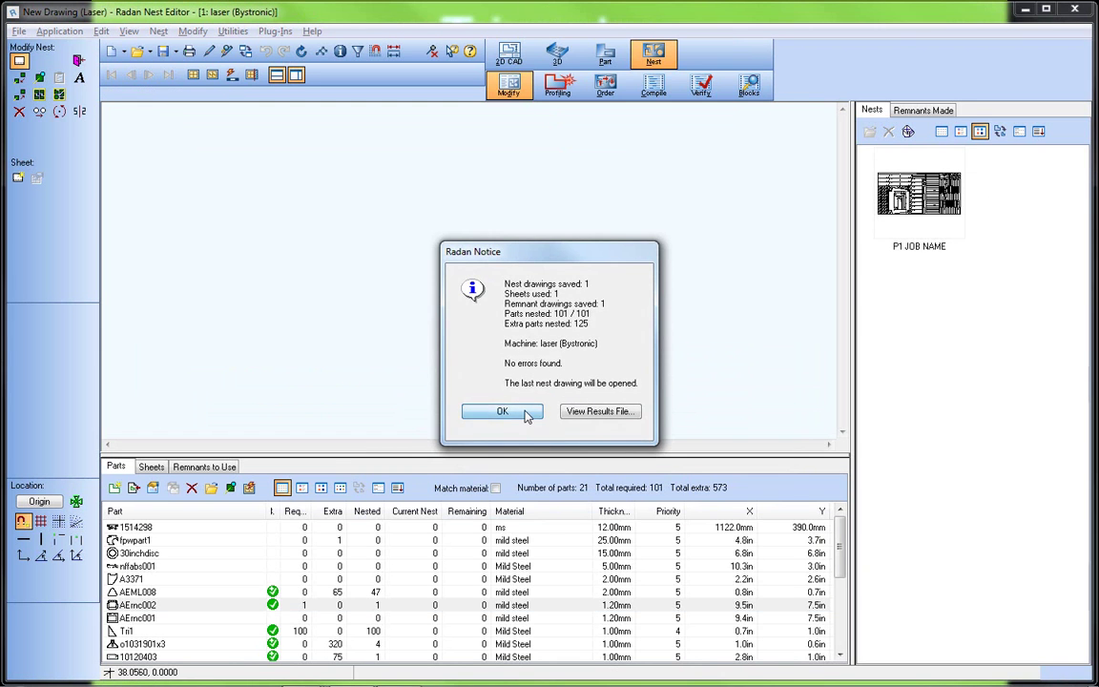
pyautogui.click(525, 412)
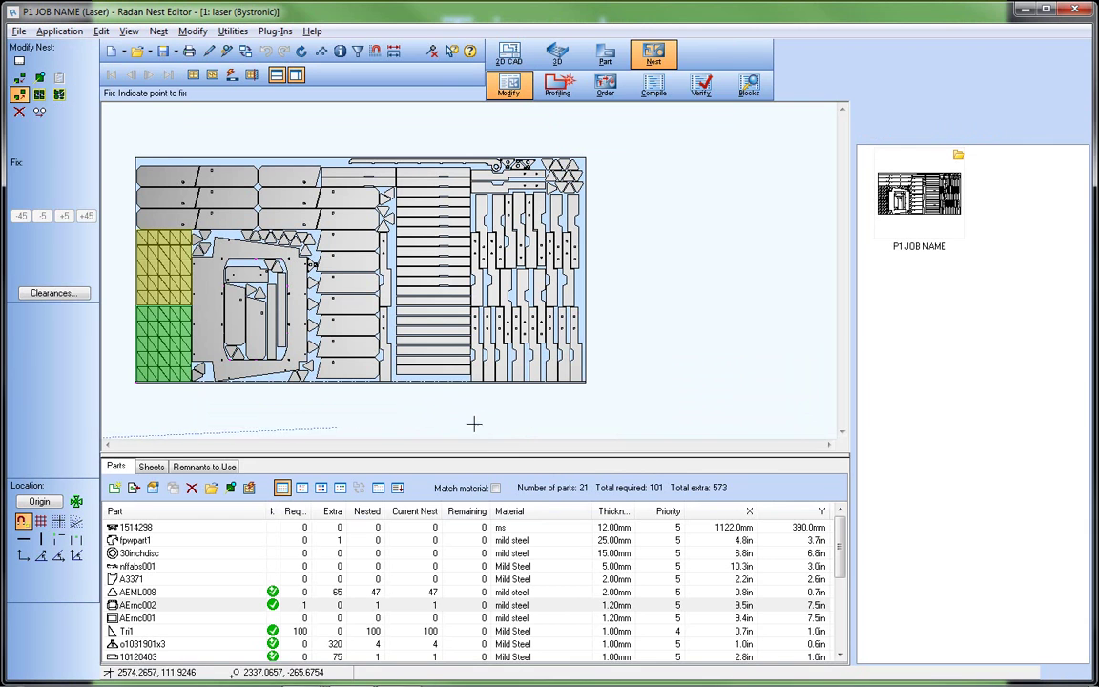
# Window-zoom onto the Tri1 triangles on the left of the nest.
pyautogui.moveTo(447, 460); pyautogui.dragTo(447, 476)
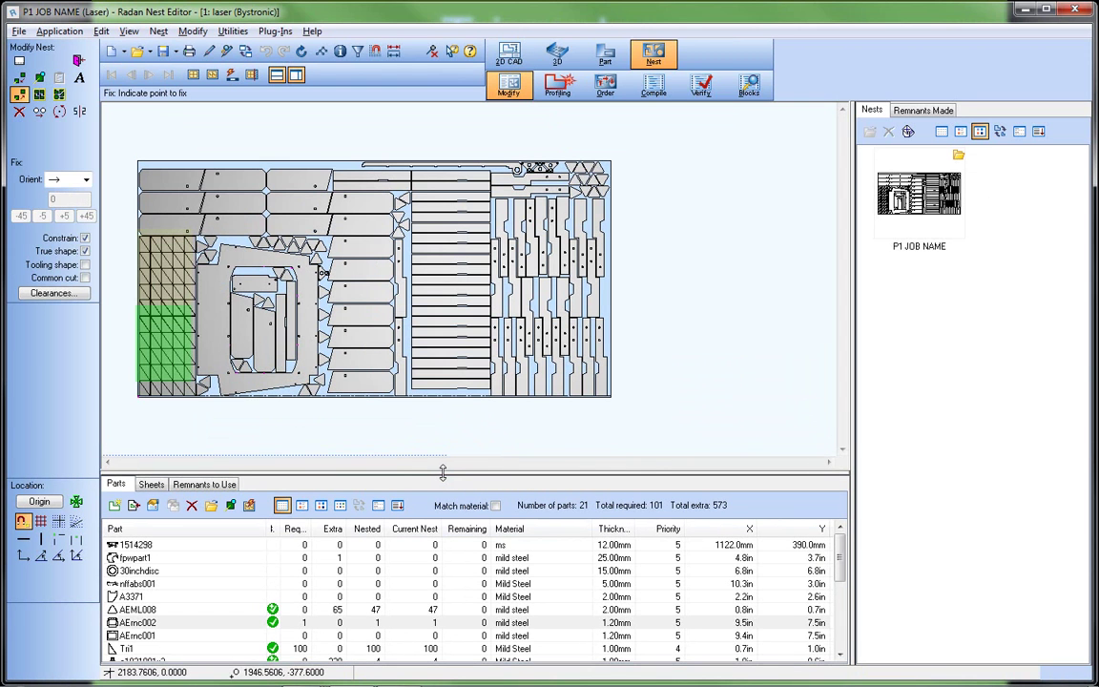
pyautogui.press('w')
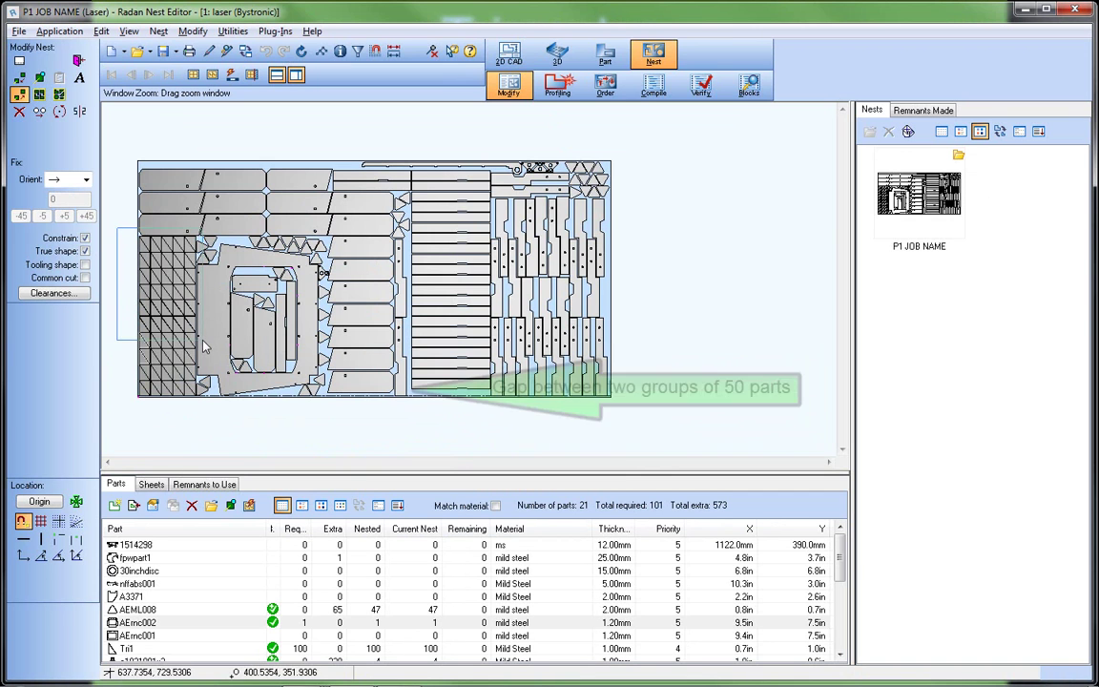
pyautogui.moveTo(115, 229); pyautogui.dragTo(204, 336)
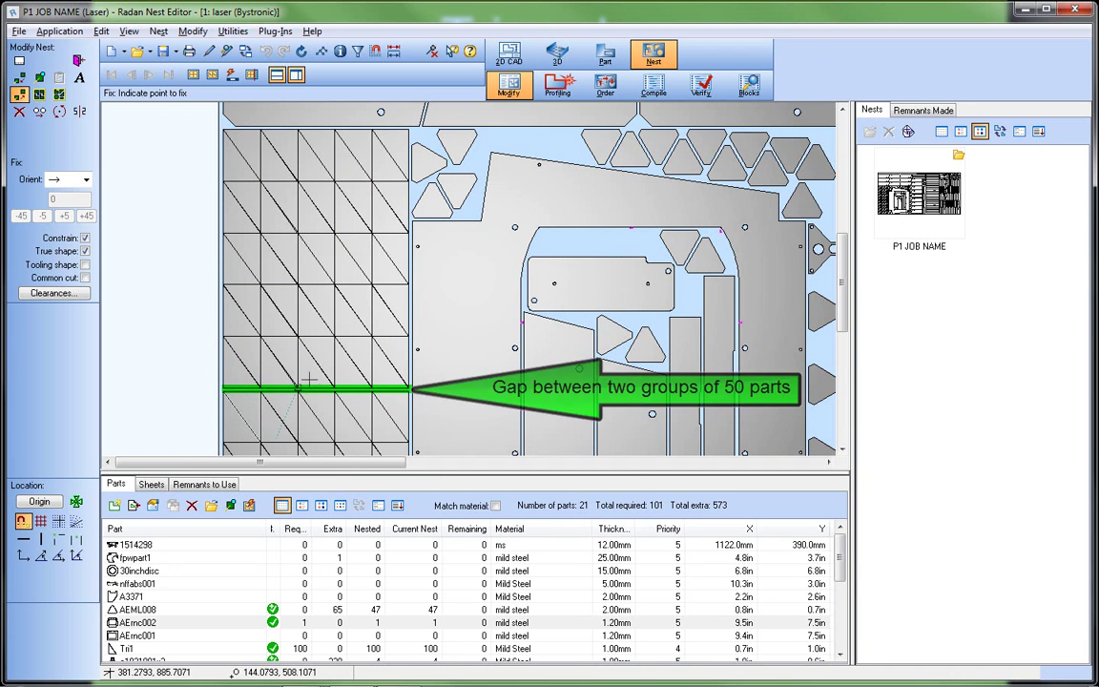
# Window-zoom in on the gap between the two Tri1 groups of 50.
pyautogui.scroll(-2, 307, 380)
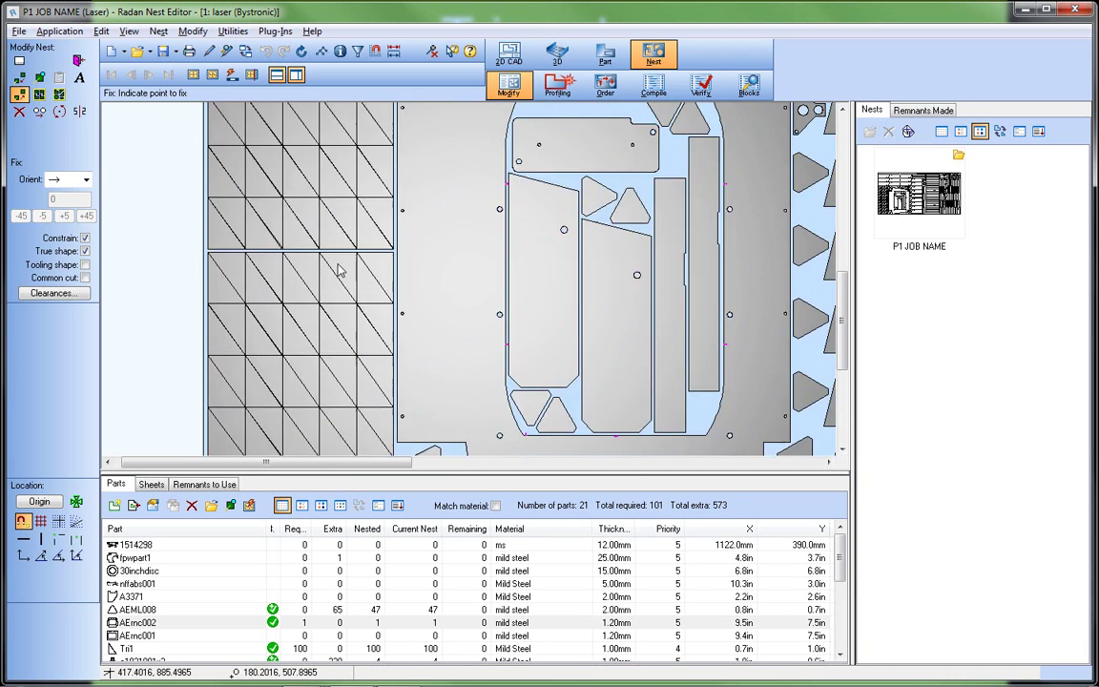
pyautogui.scroll(5, 348, 363)
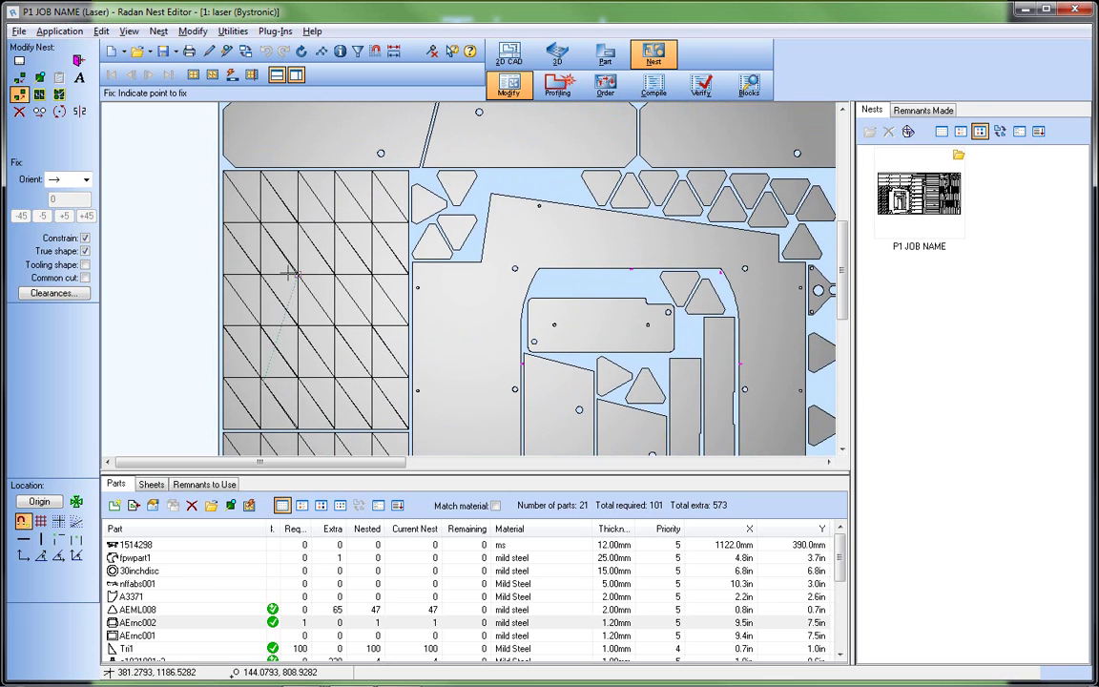
pyautogui.press('w')
pyautogui.moveTo(279, 258); pyautogui.dragTo(292, 277)
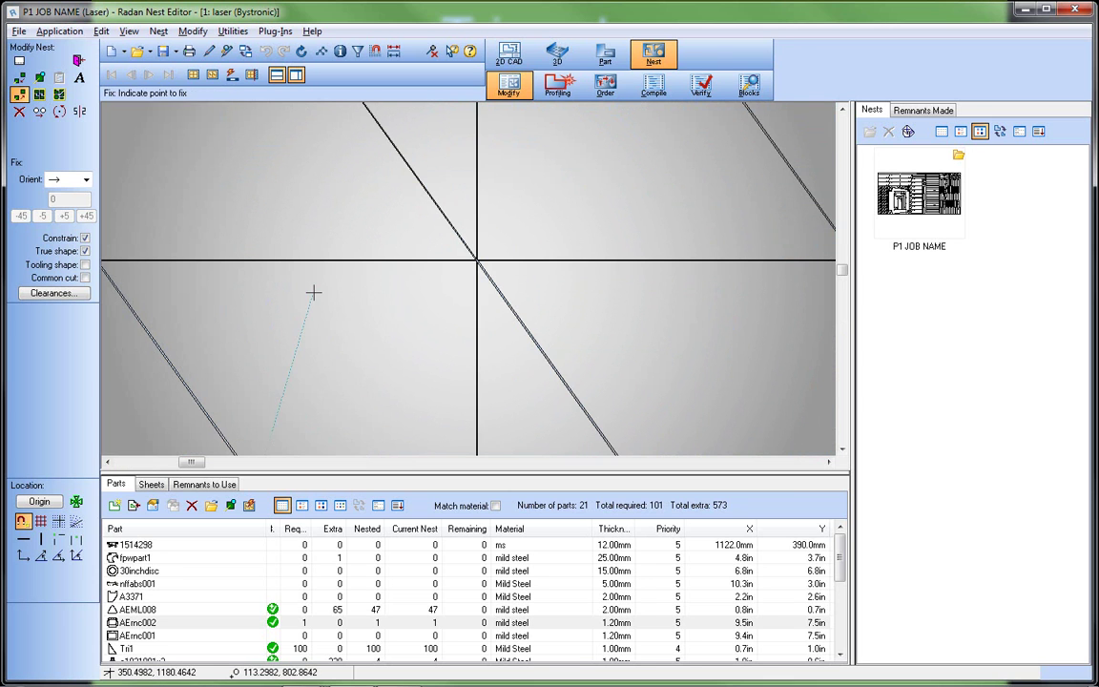